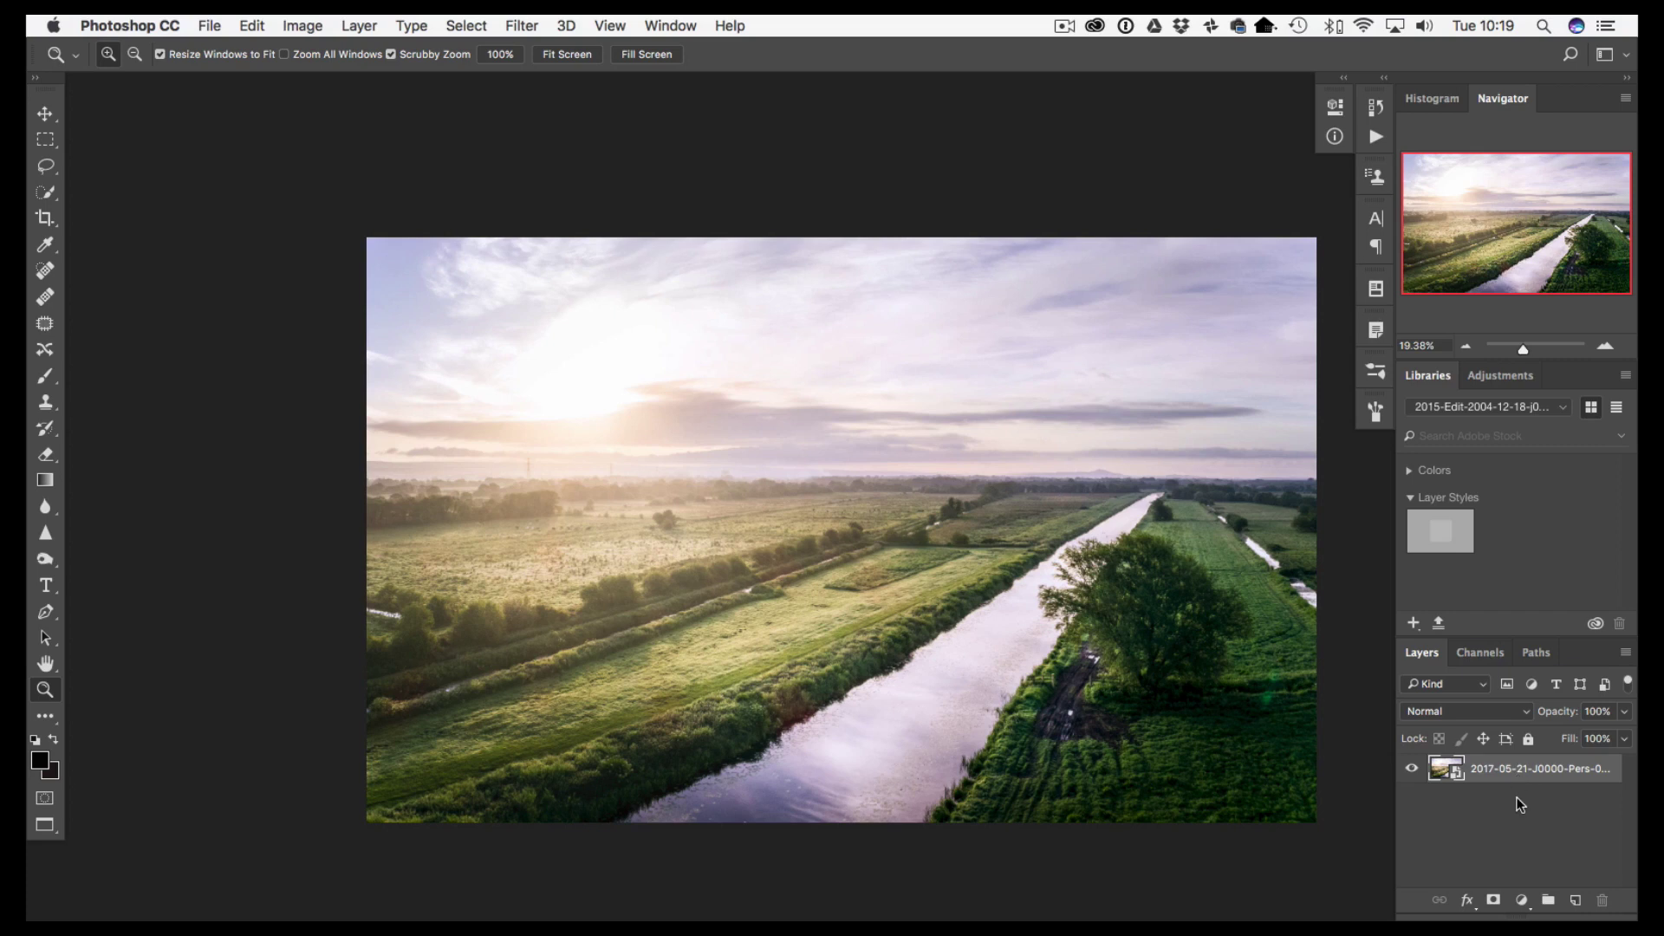
Duplicate the landscape layer and open the Tilt-Shift blur for the copy.
key(super+j)
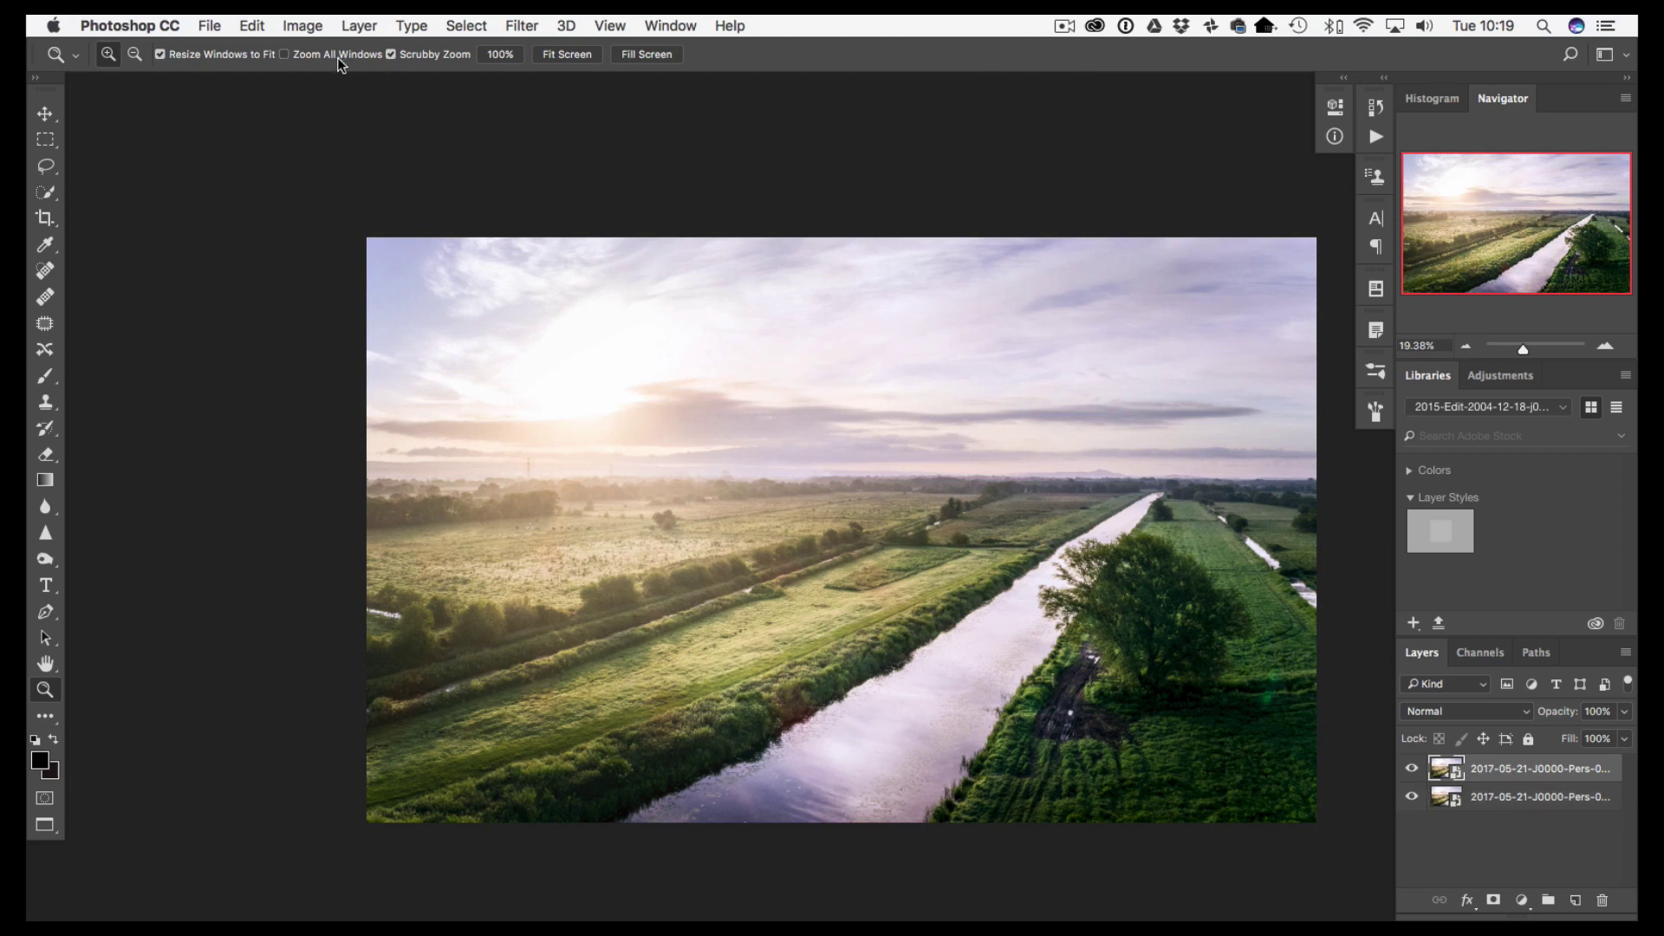
click(501, 33)
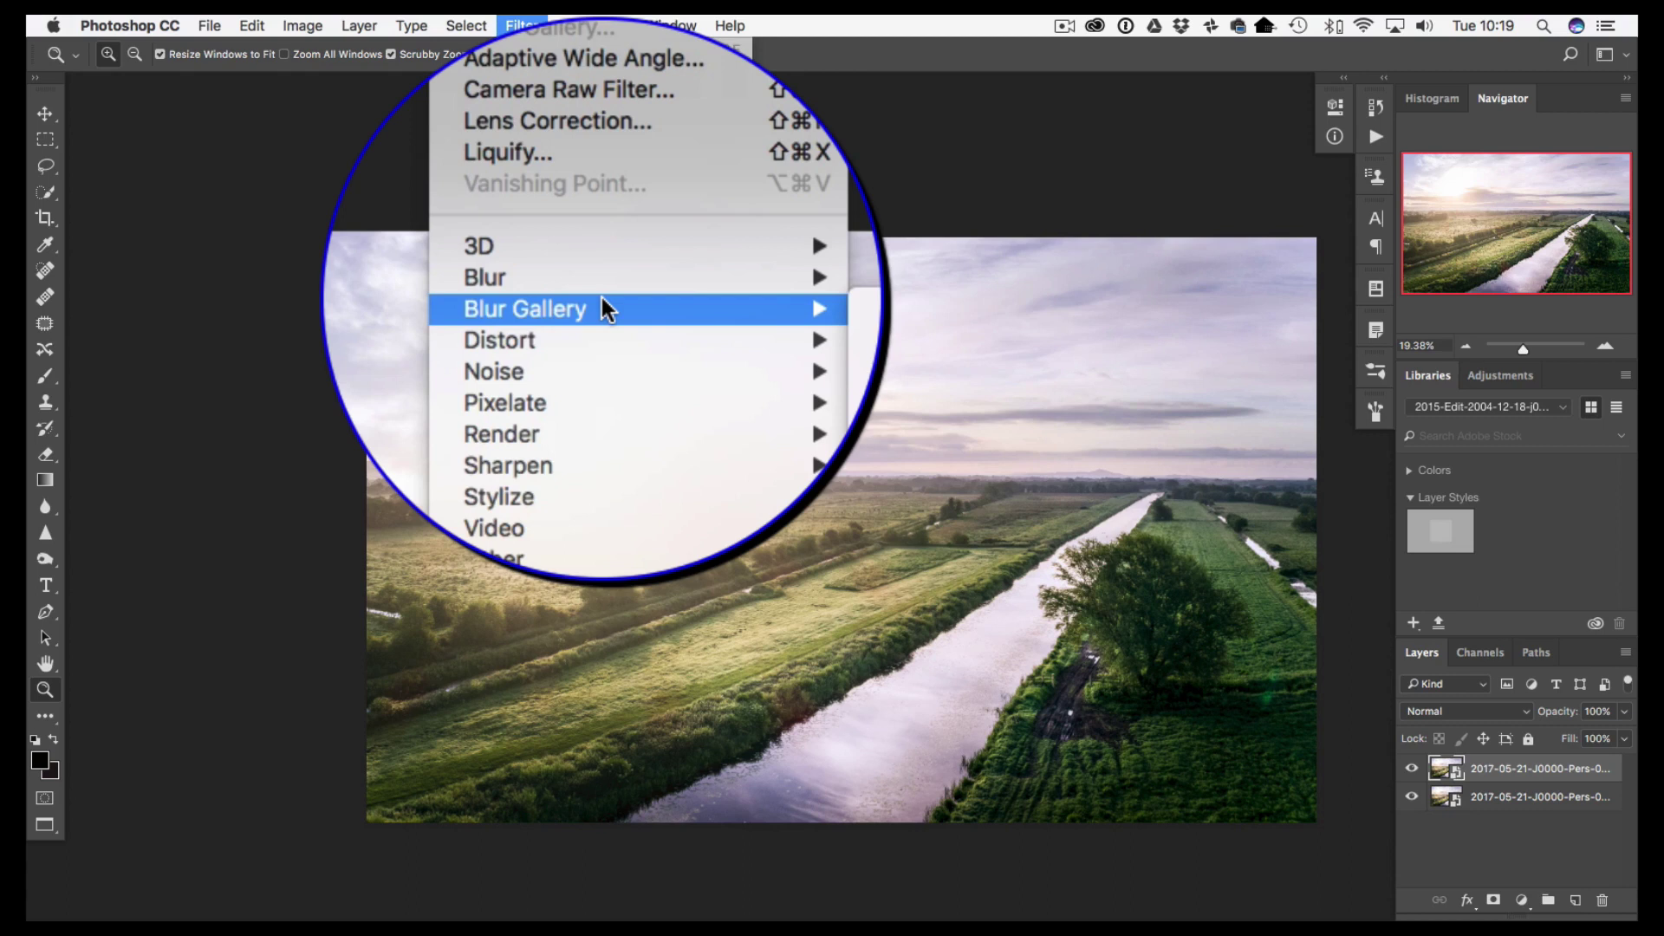
mouse_move(602, 299)
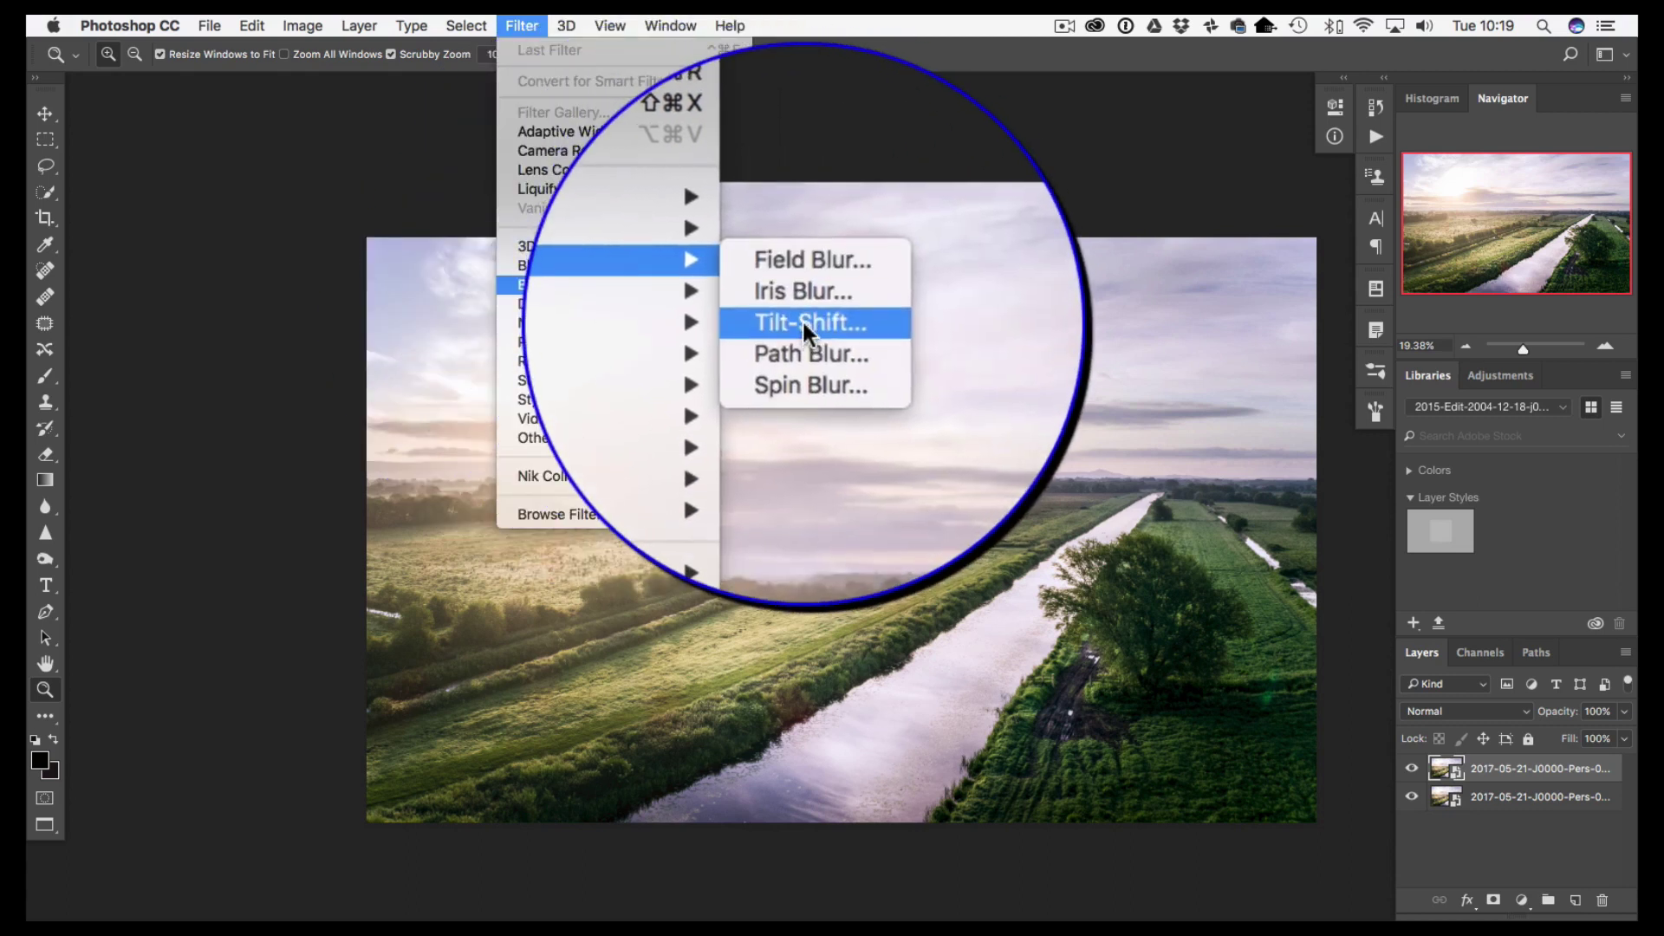
click(808, 321)
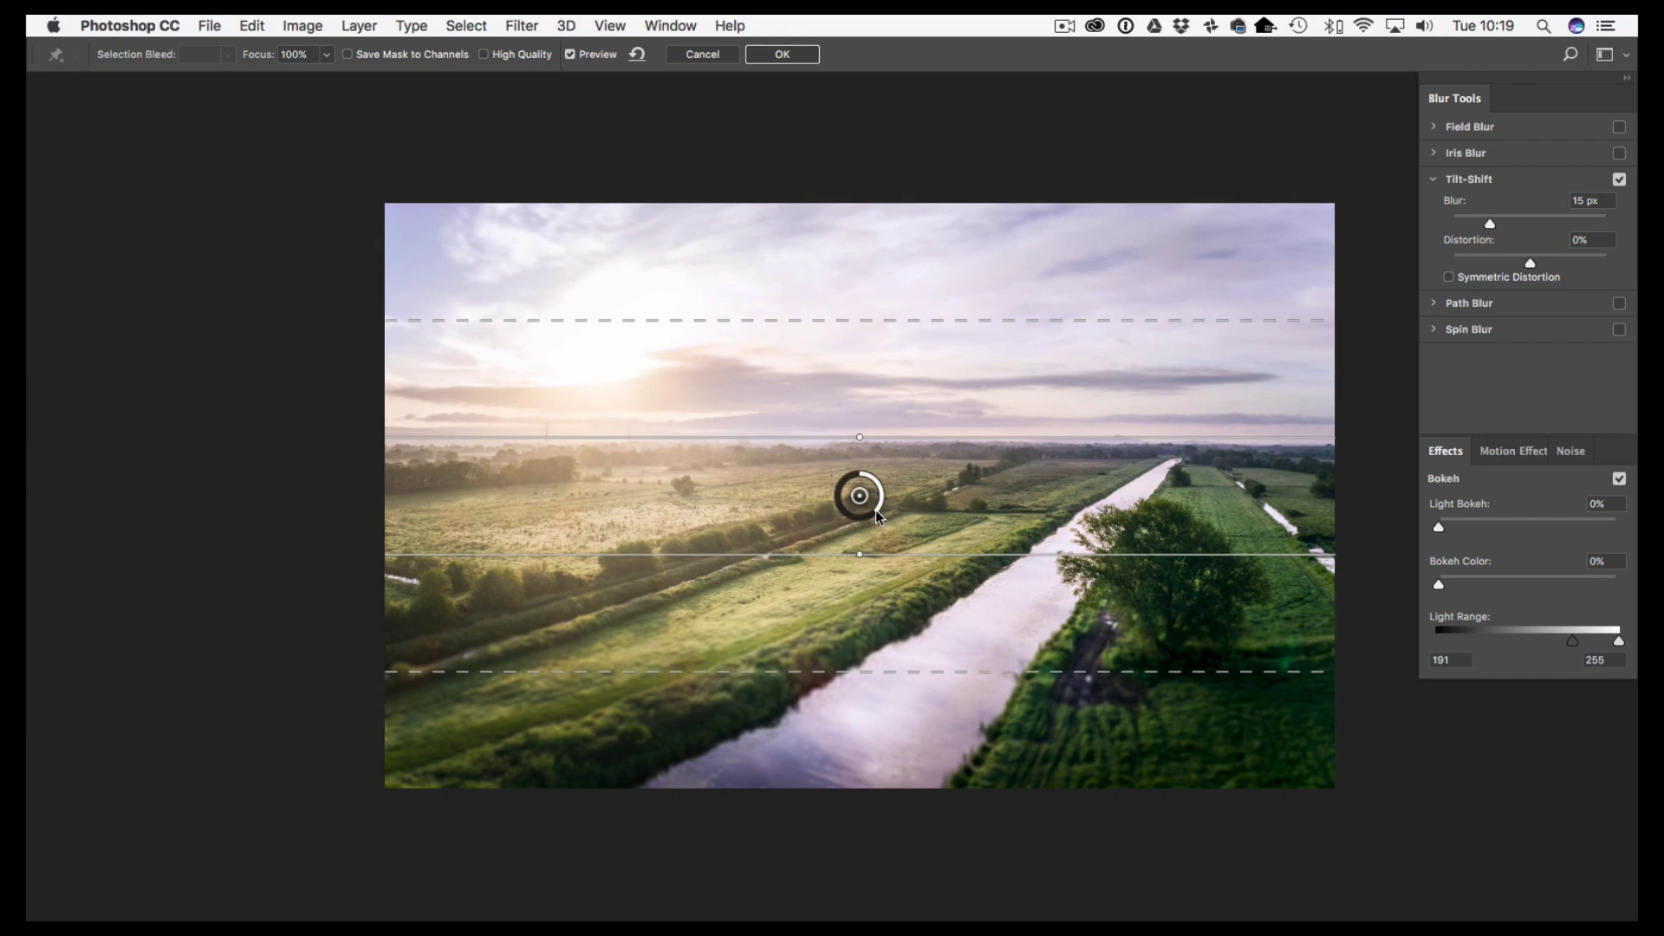
Rotate the tilt-shift band to slope up along the field's diagonal and set its blur to 38 px.
mouse_move(865, 515)
mouse_down()
mouse_move(846, 485)
mouse_move(888, 501)
mouse_move(857, 532)
mouse_up()
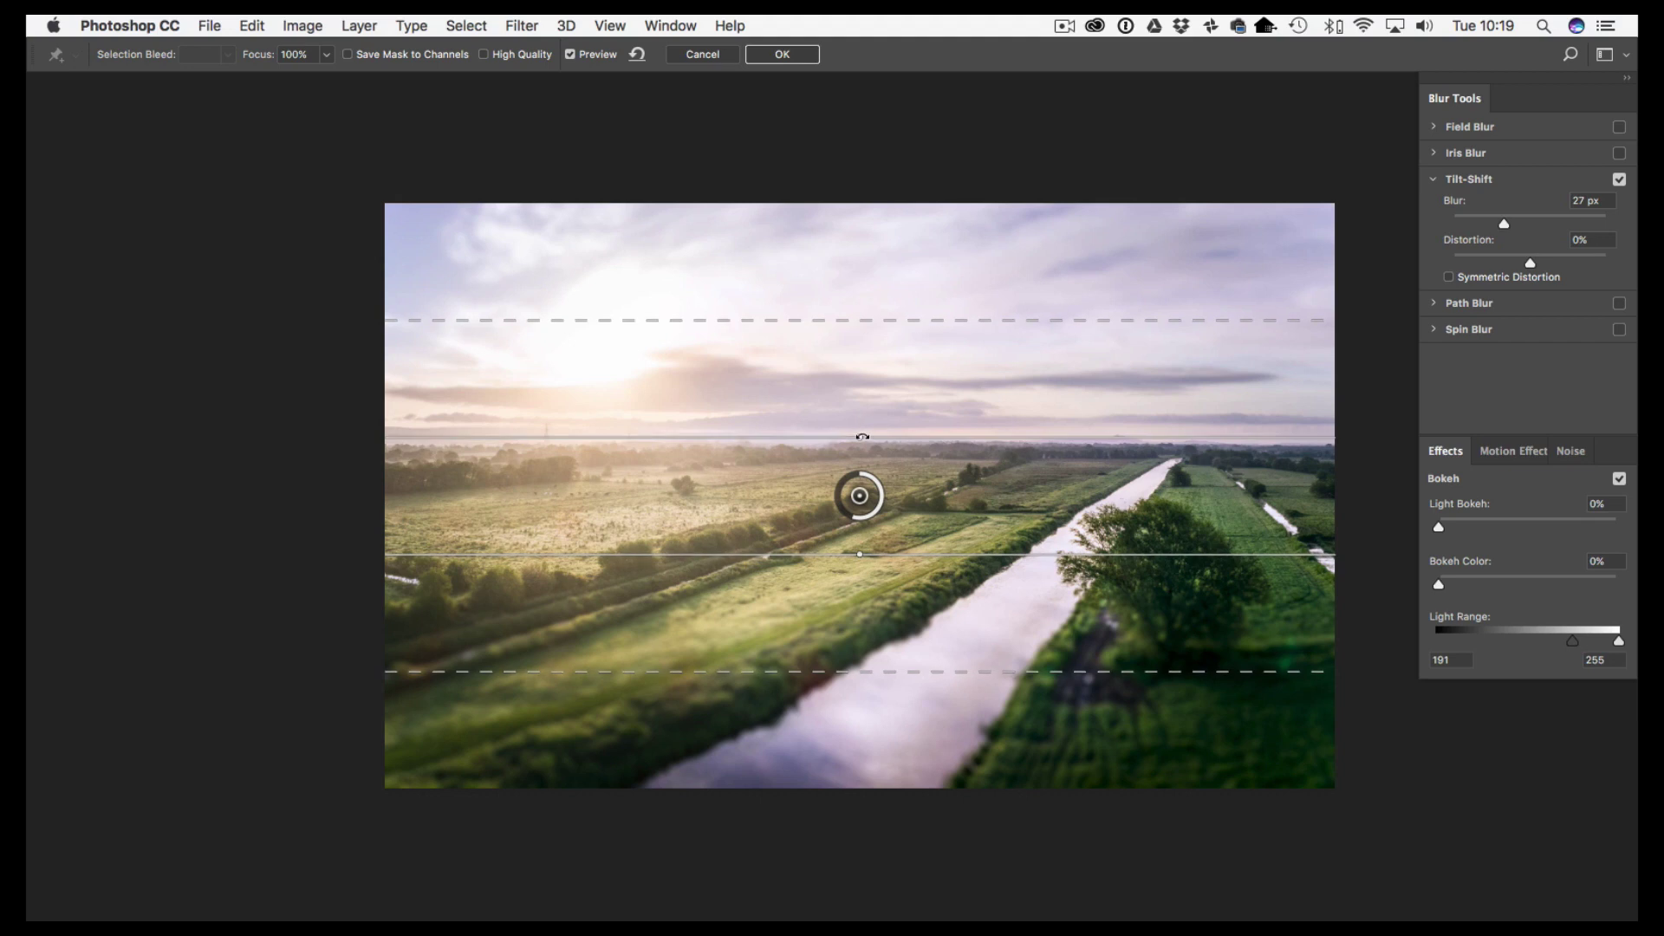
drag(863, 437, 852, 461)
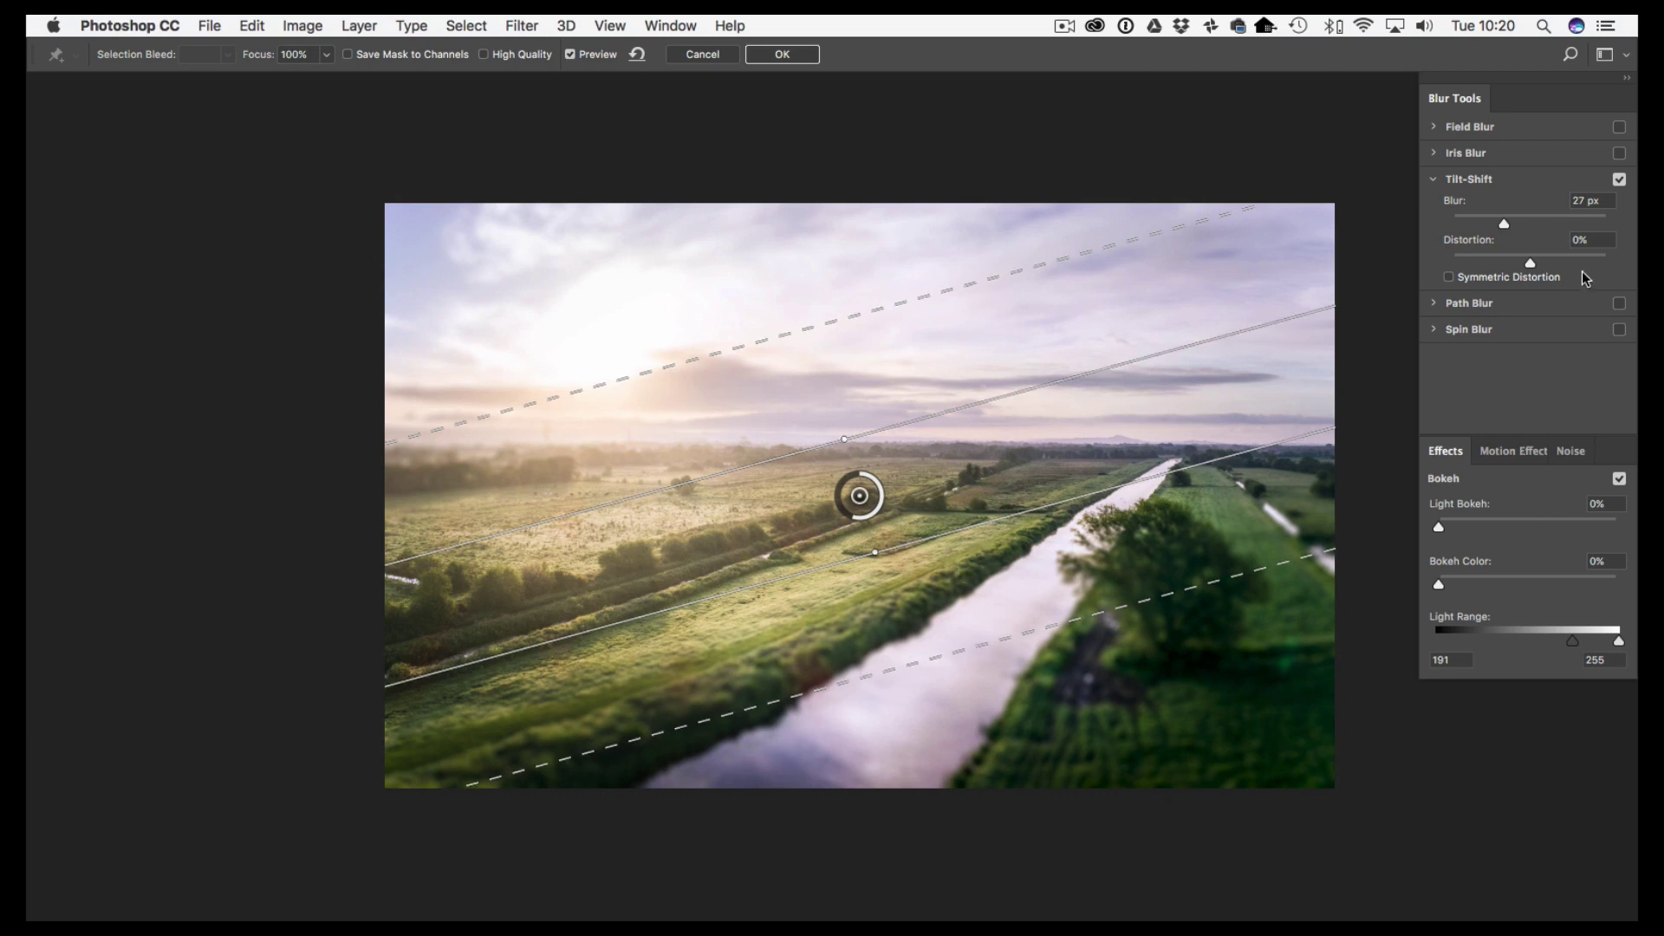
drag(1416, 298, 1515, 223)
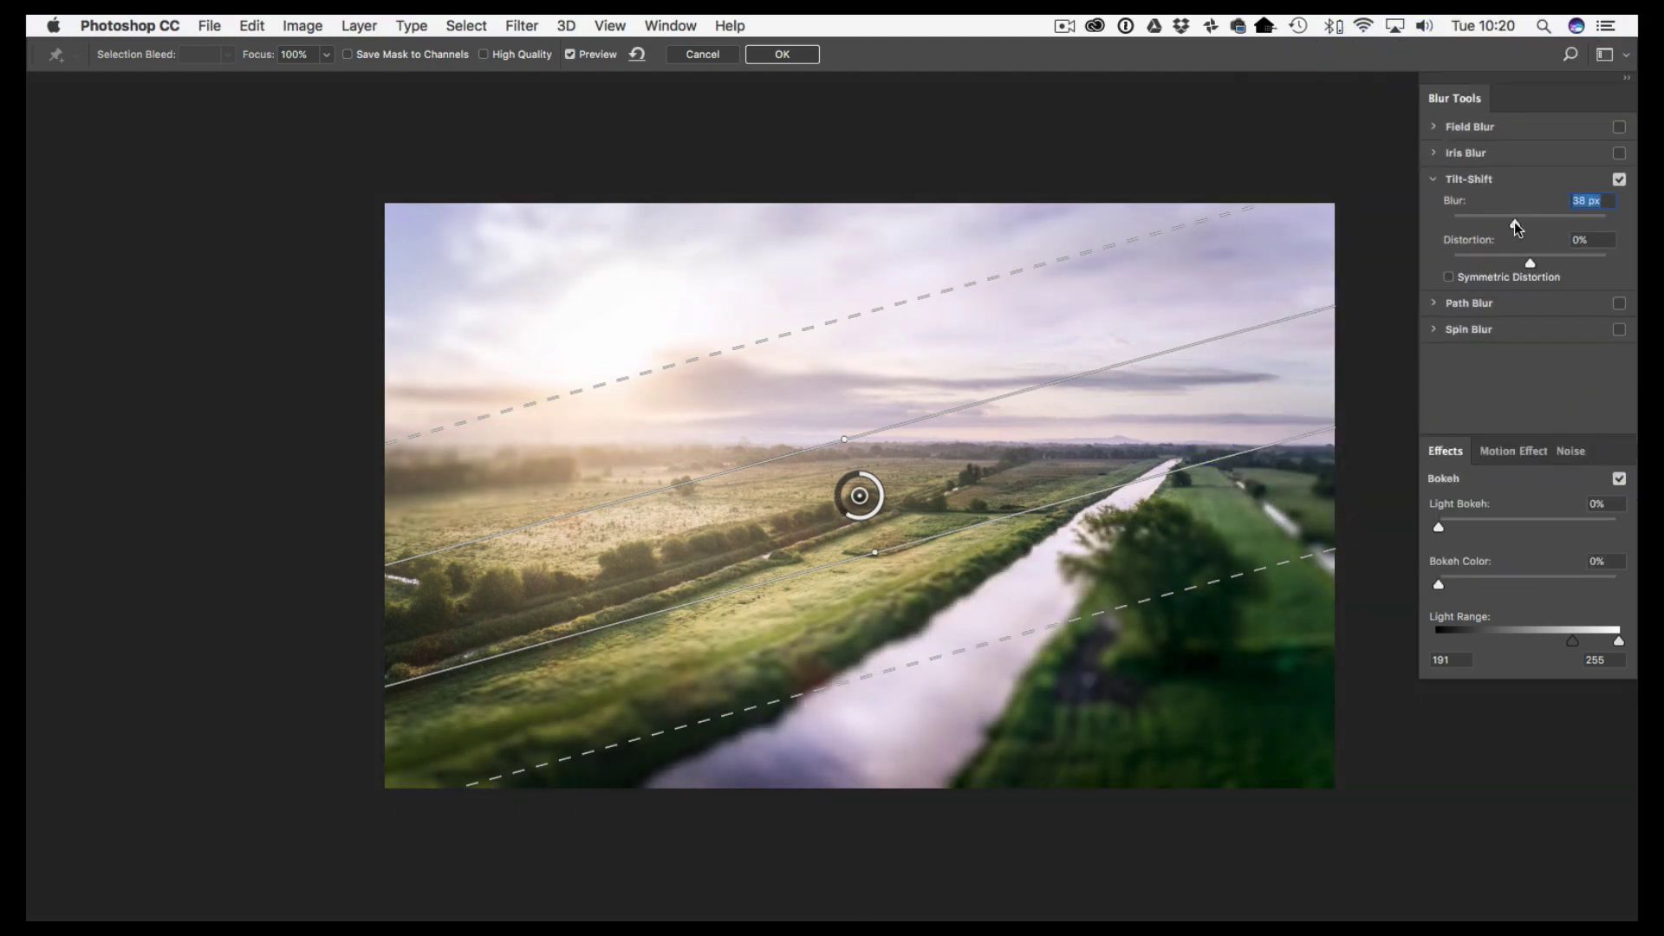
Shift the upper focus line slightly outward, move the lower one slightly inward, and push the lower fade line toward the photo's bottom corner.
drag(808, 451, 789, 437)
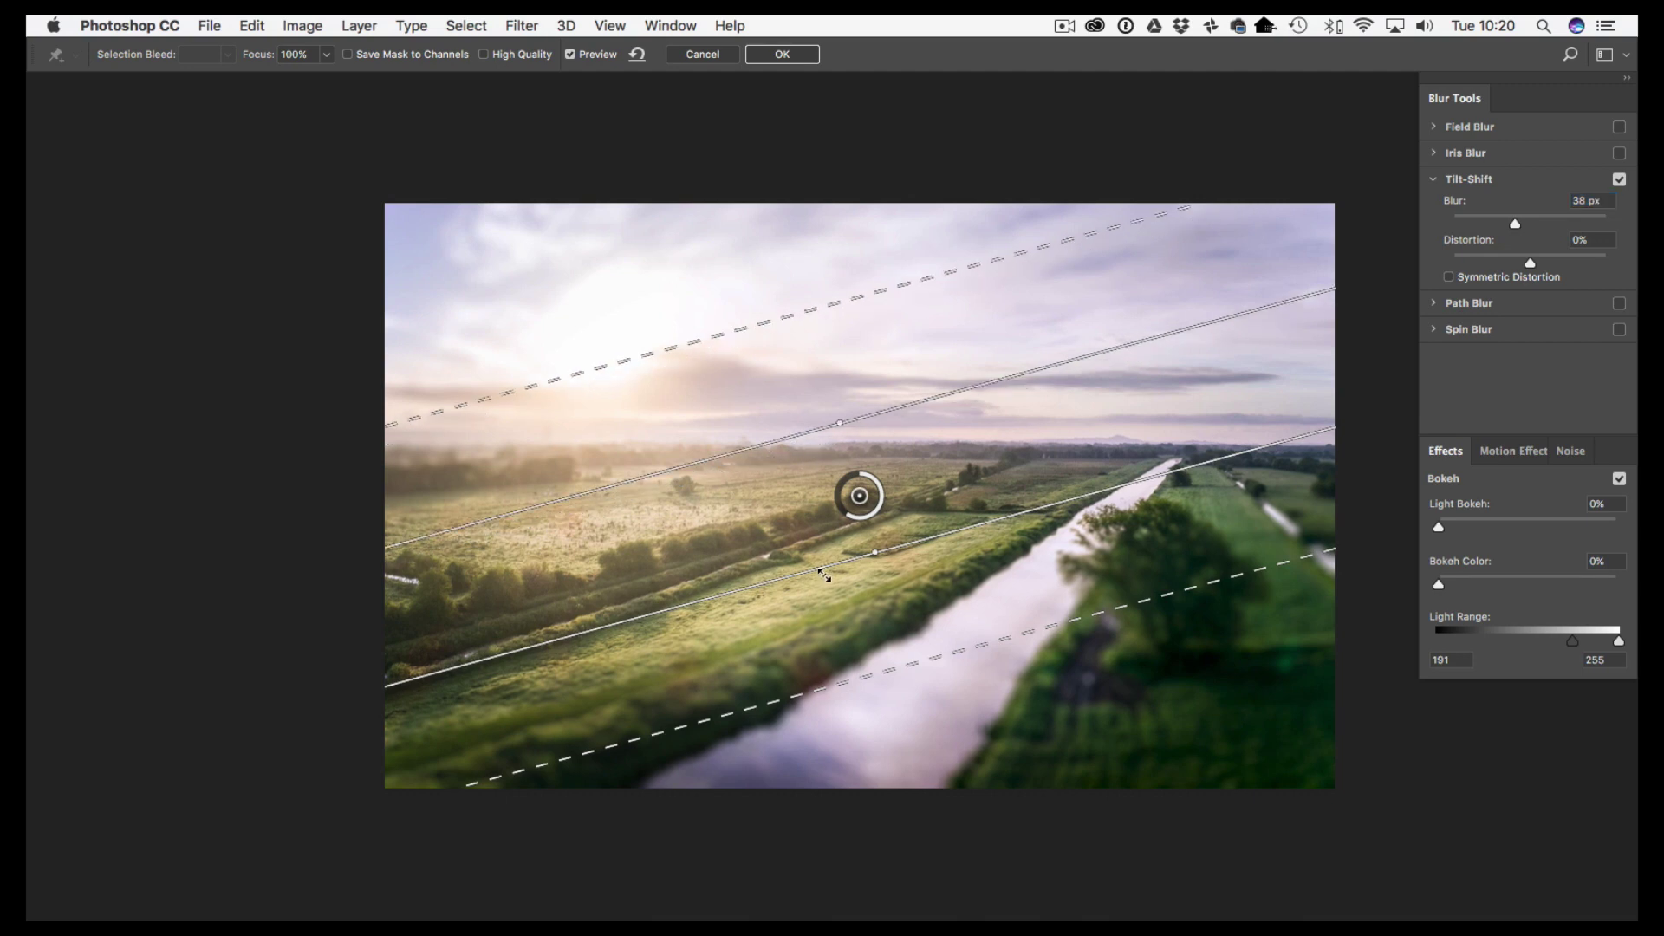
drag(819, 569, 996, 850)
drag(876, 579, 790, 562)
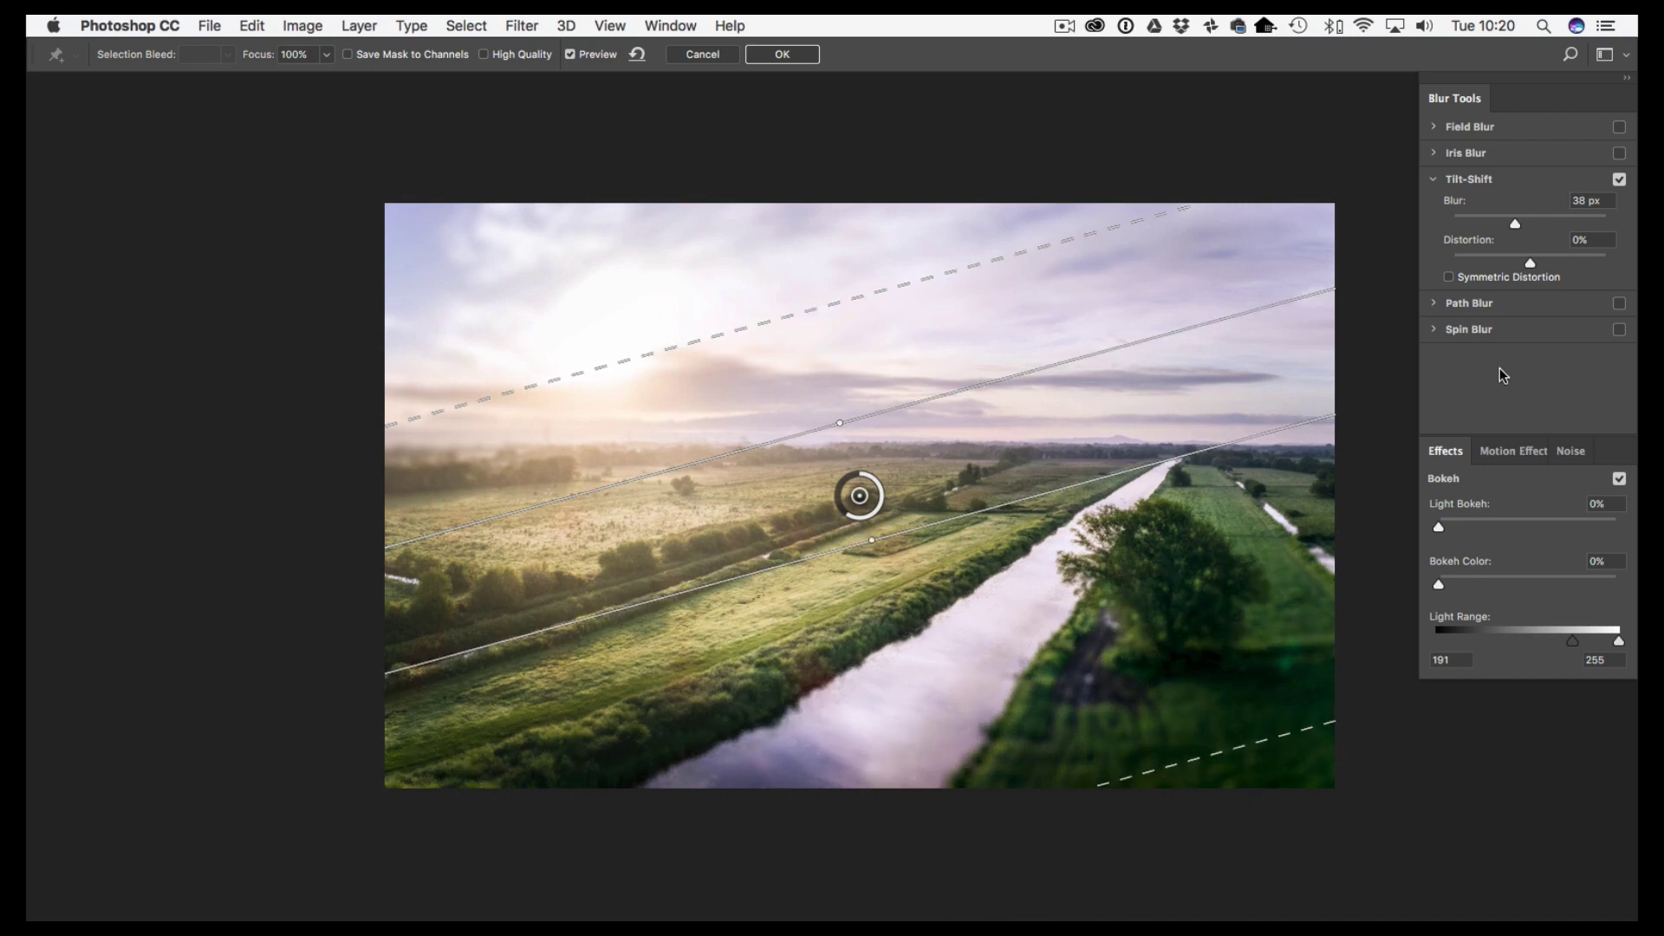
Set the Tilt-Shift blur to 92 px and readjust the lower focus and fade lines around the riverbank.
drag(1517, 224, 1533, 228)
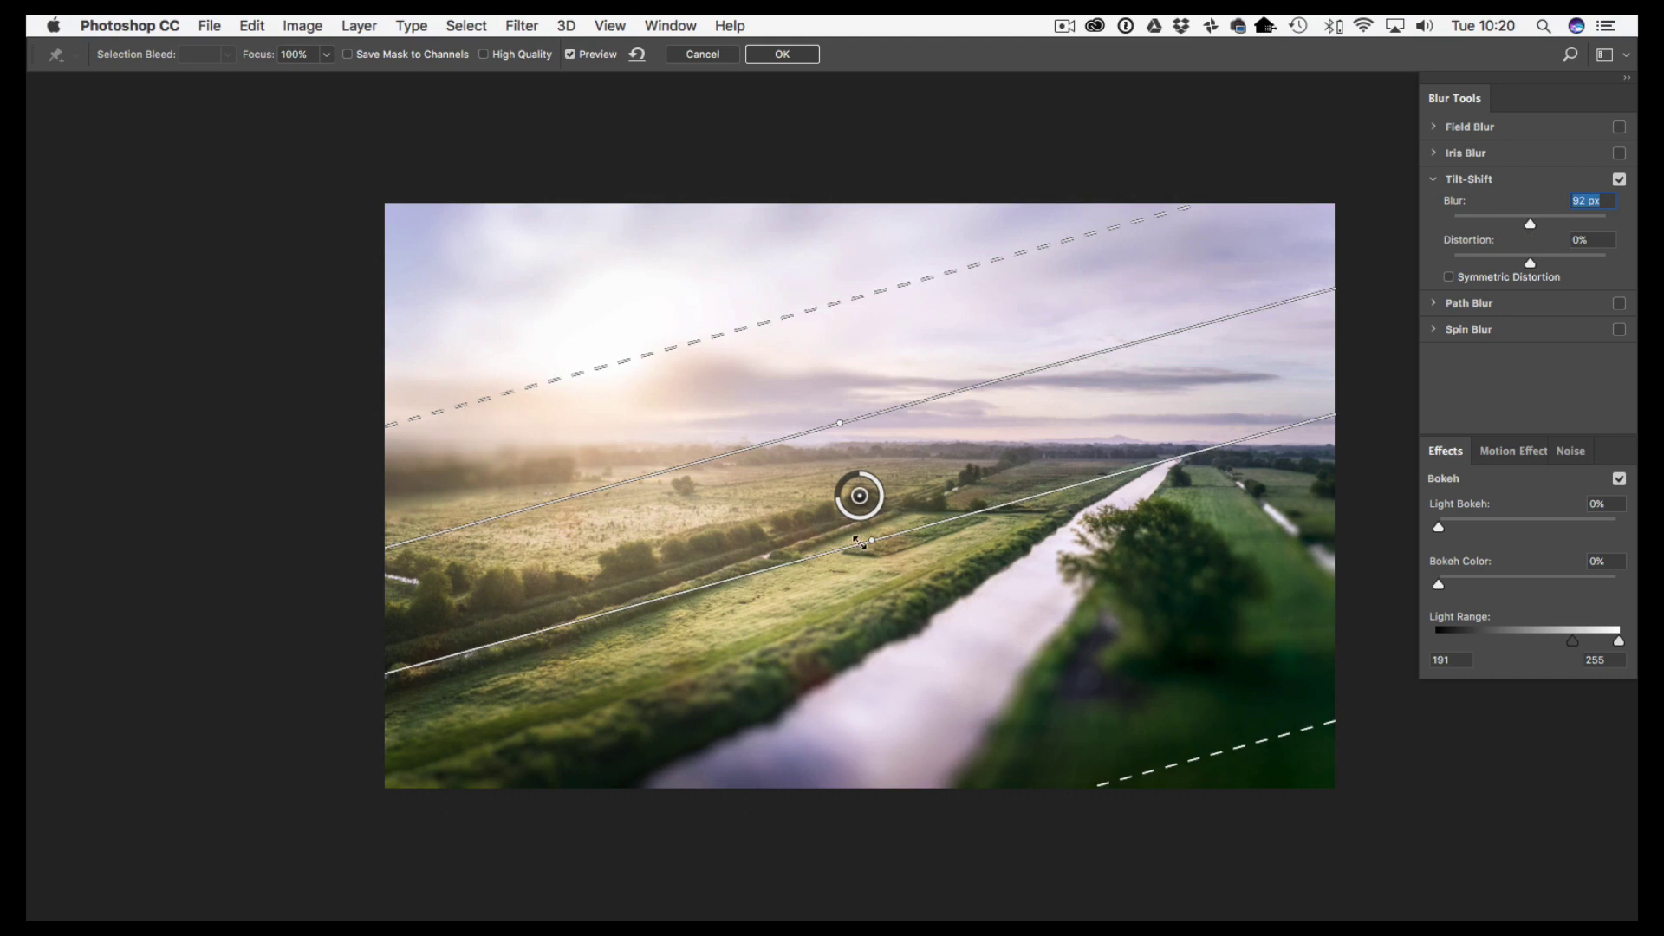
drag(861, 546, 919, 579)
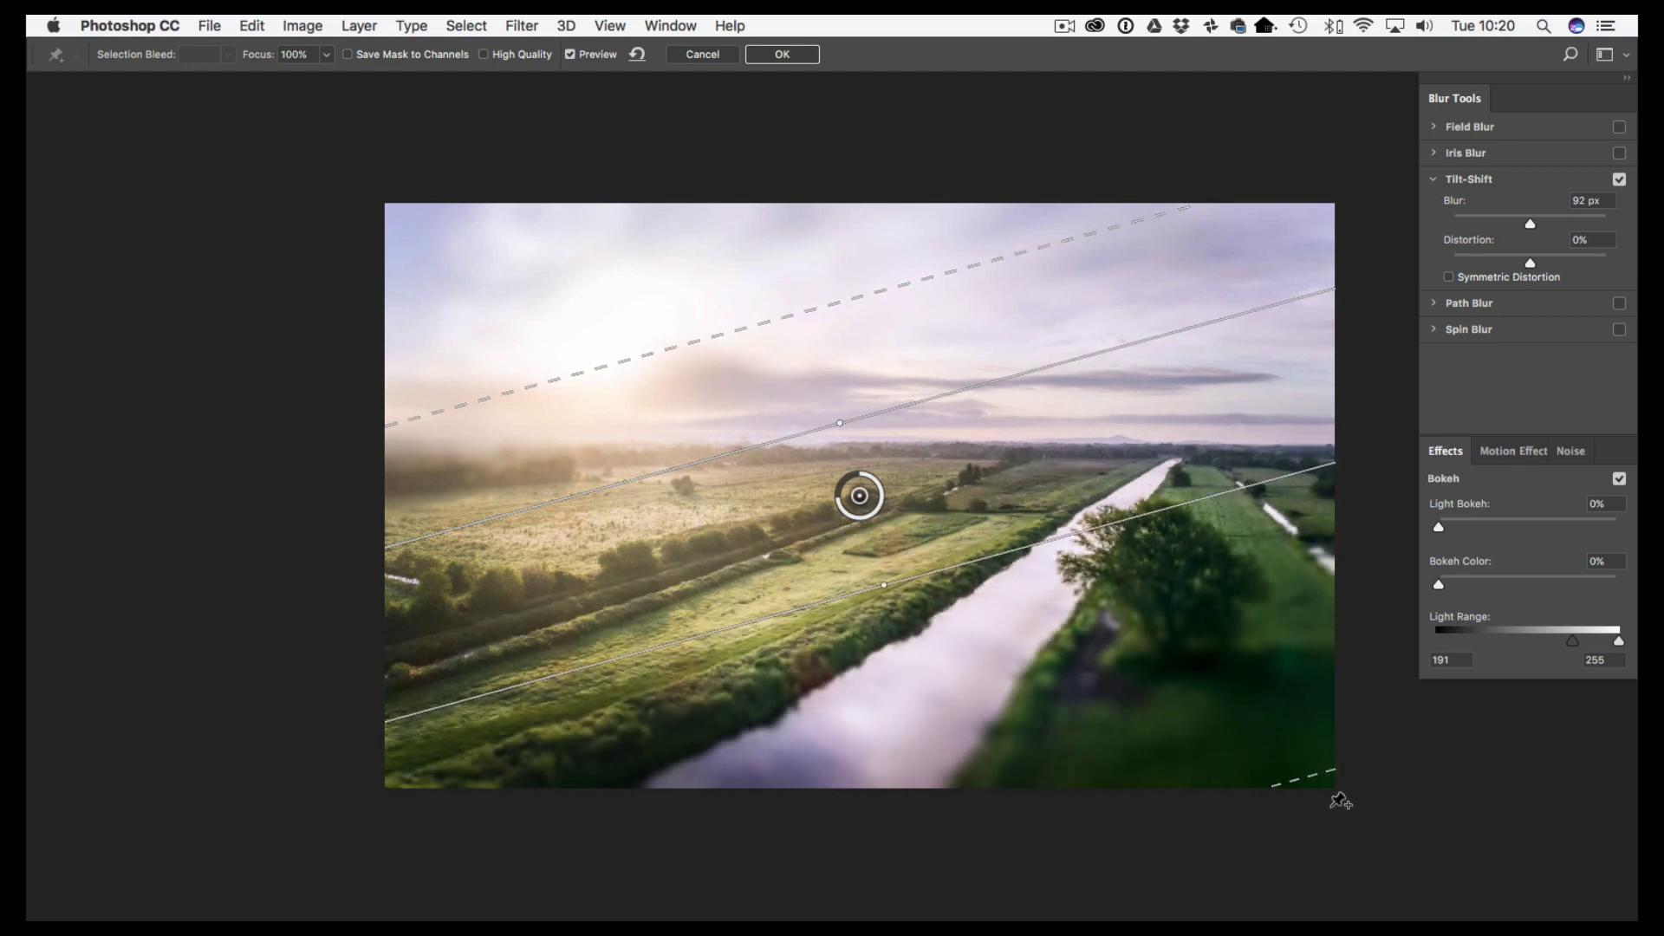
drag(1300, 787, 1316, 820)
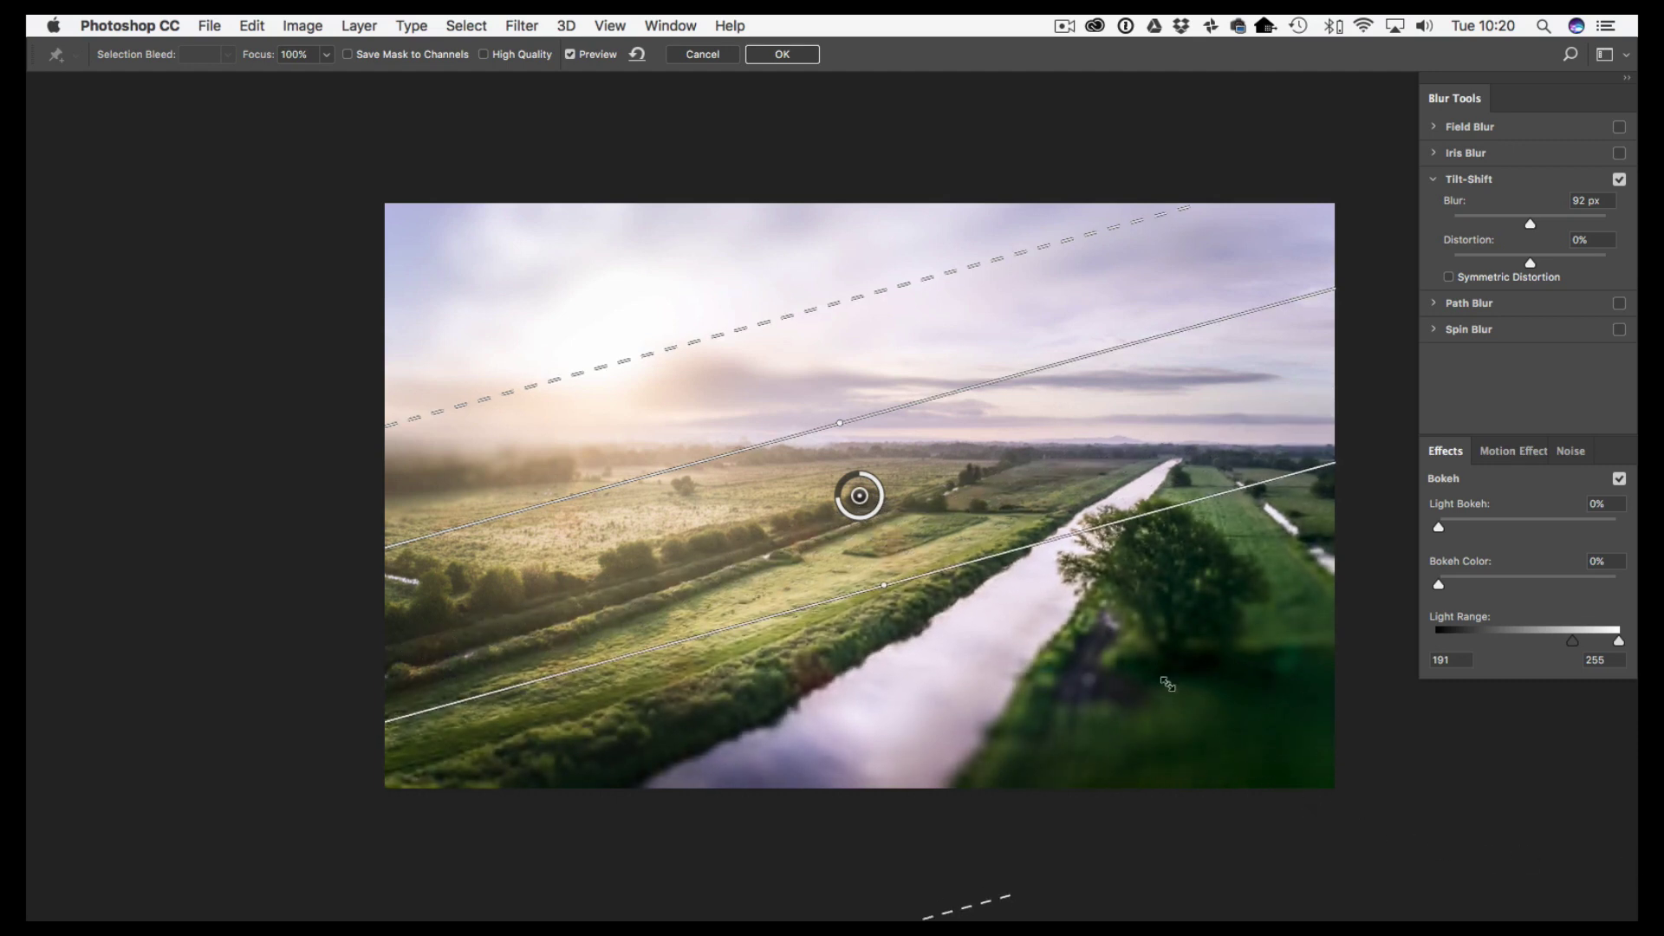
drag(974, 557, 962, 526)
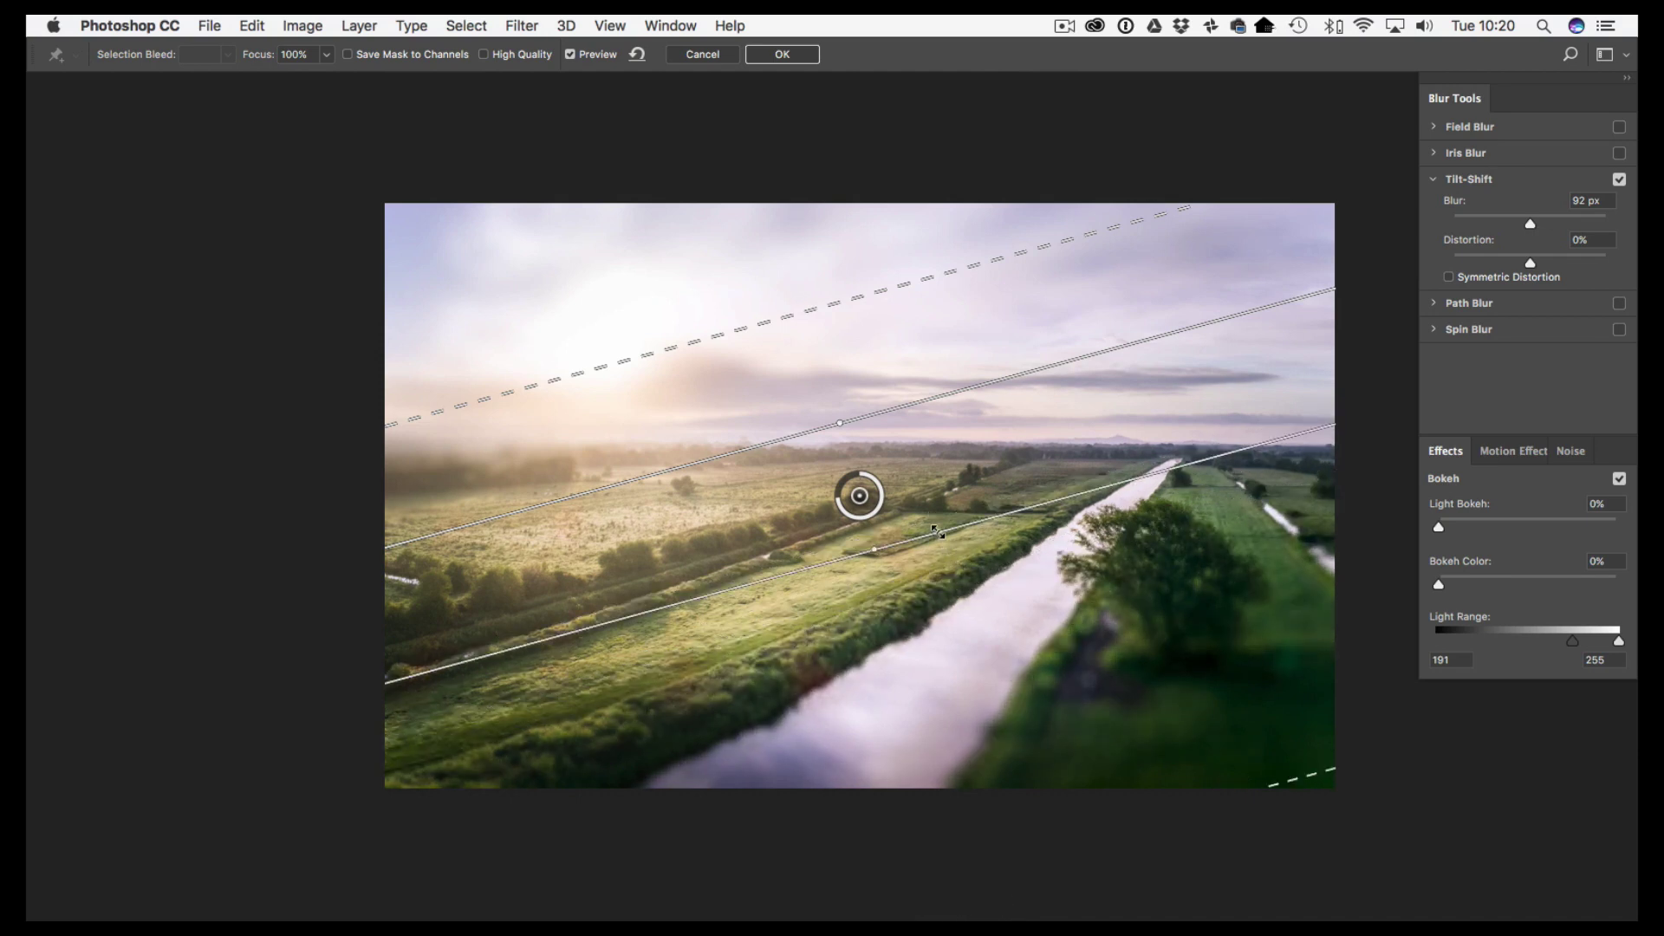
Push the upper fade line beyond the photo, raise the upper focus line into the sky, and fine-tune the lower focus line along the bank.
drag(665, 362, 479, 231)
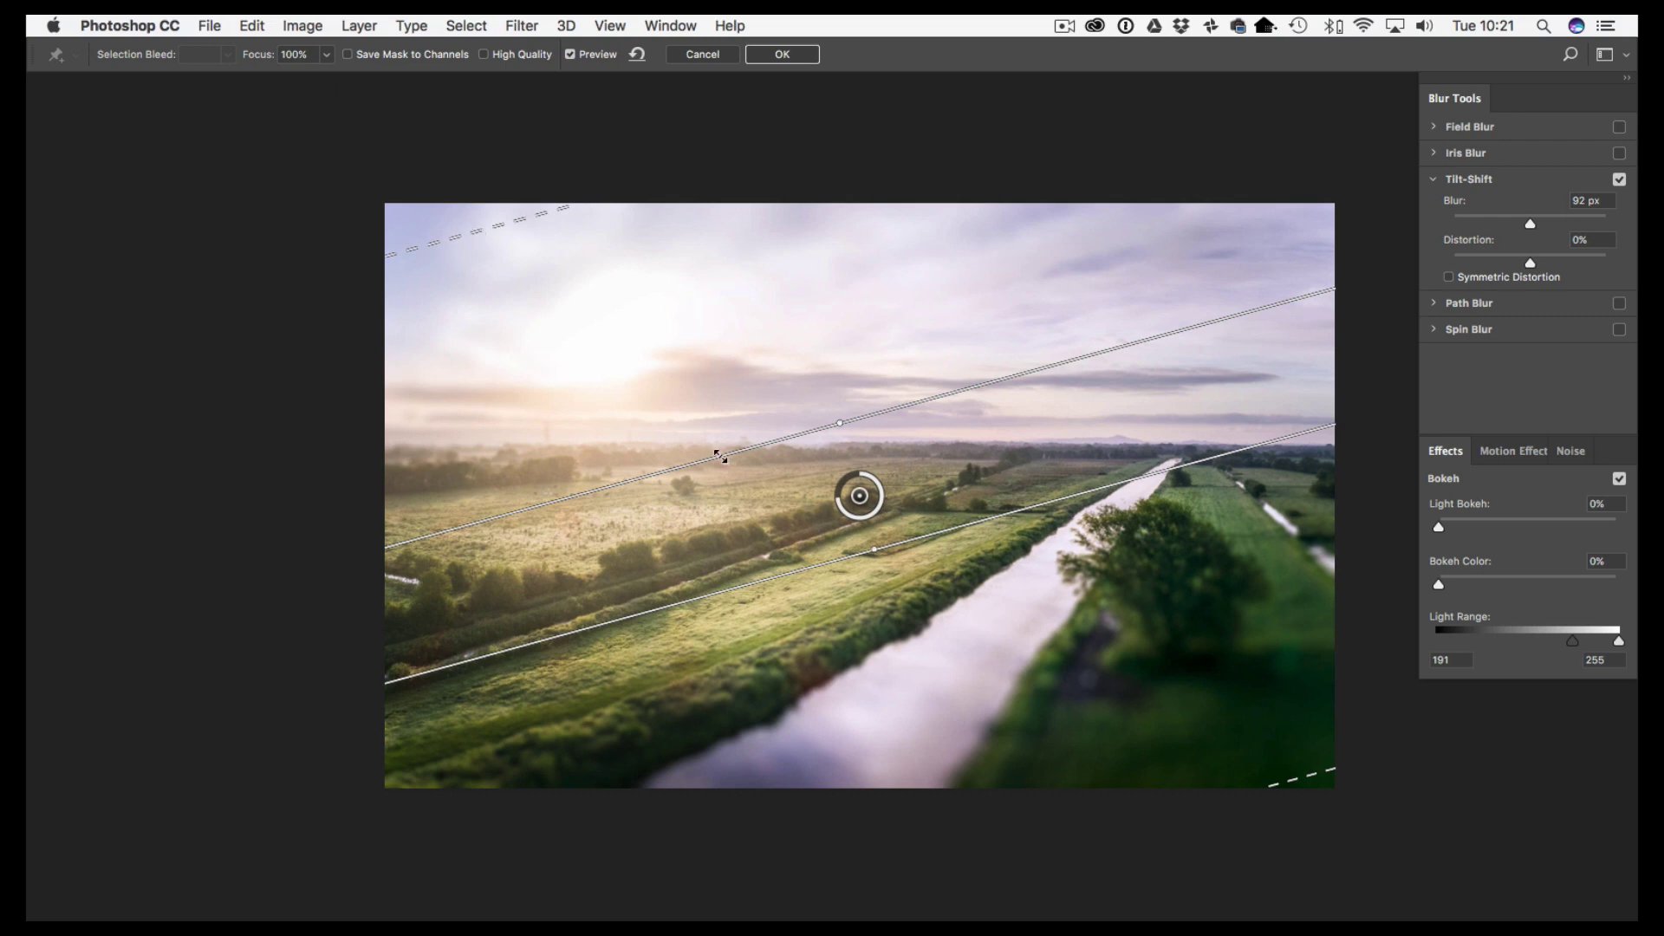
drag(720, 456, 650, 418)
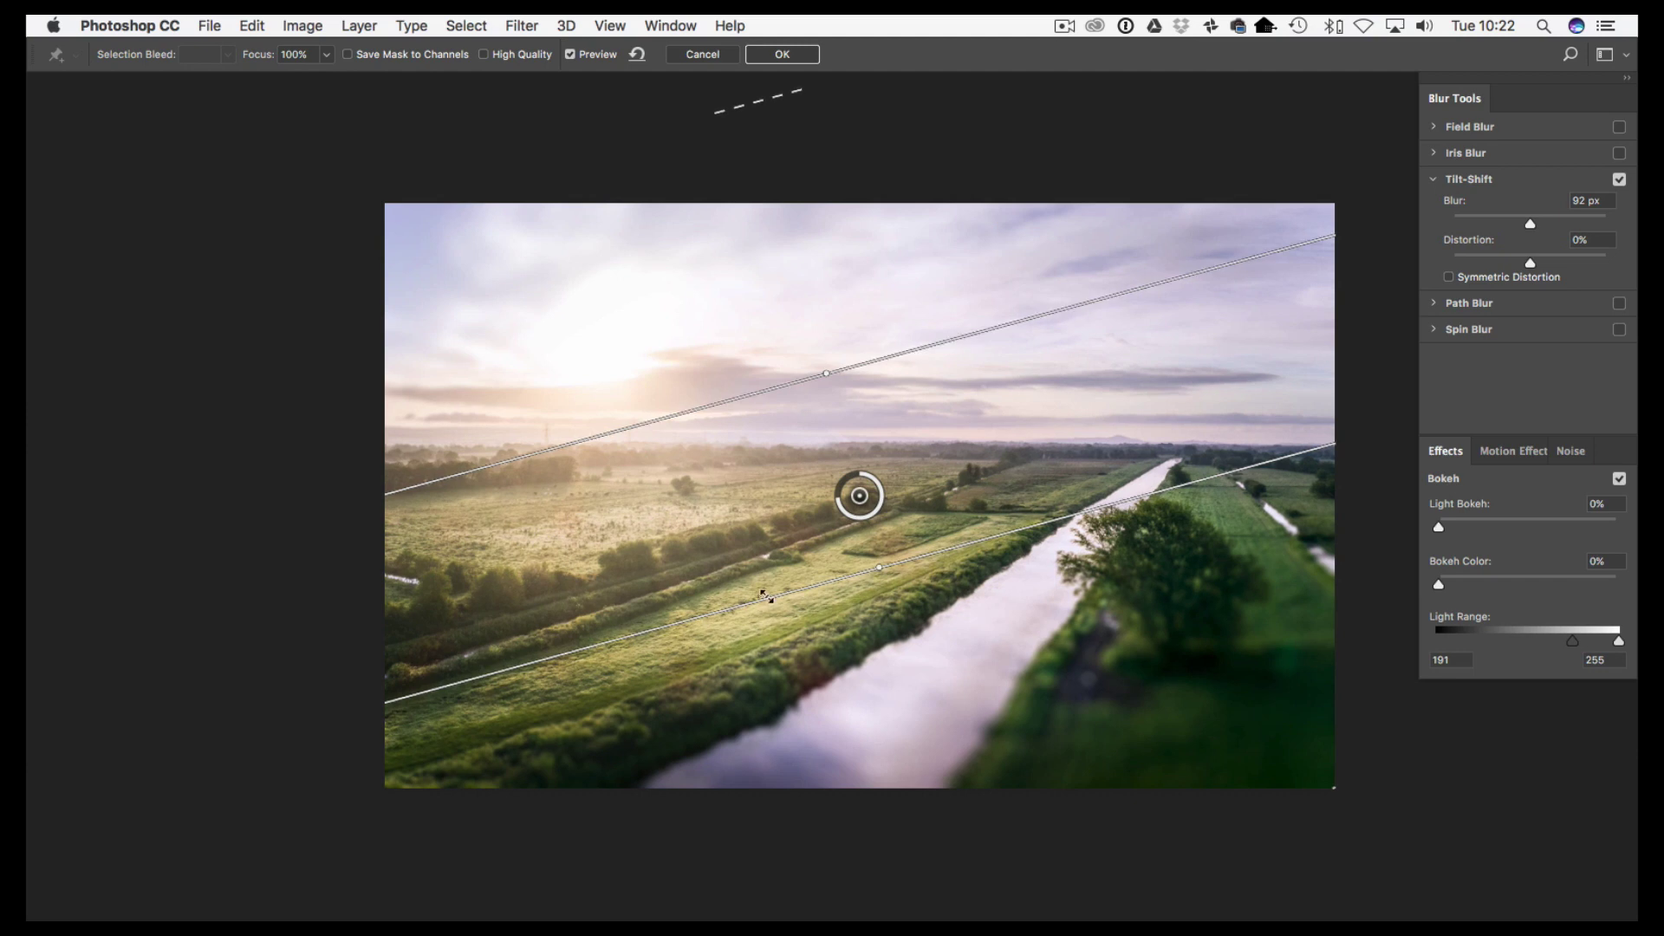
drag(771, 621, 754, 582)
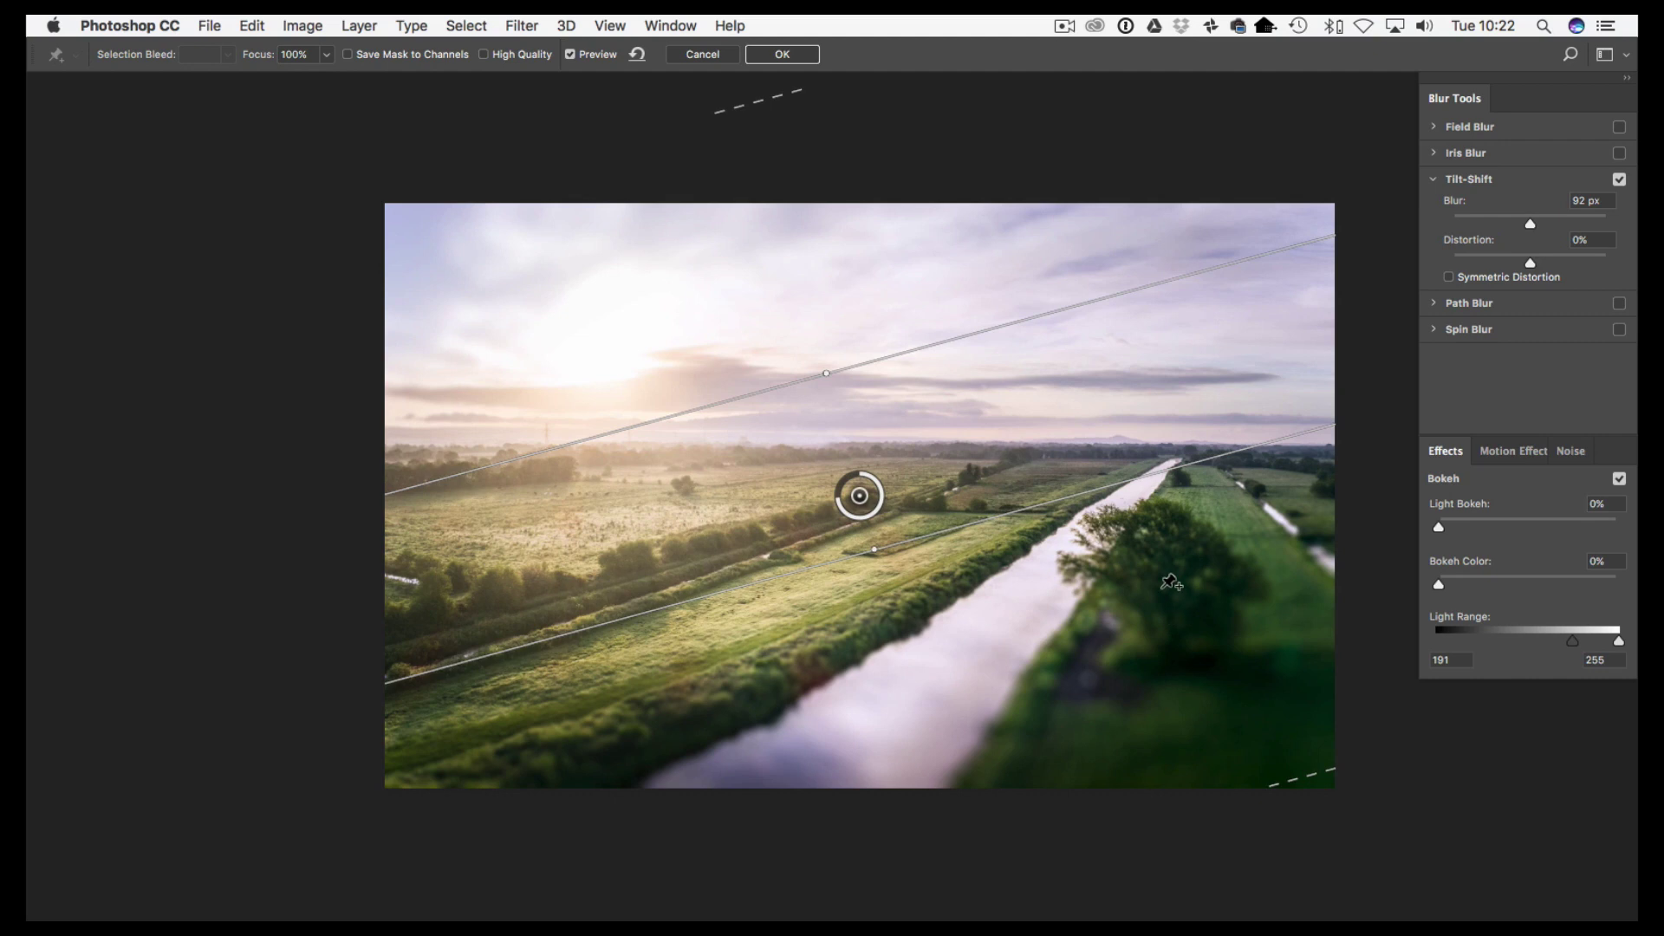
Move the lower focus line outward across the tree, and bring the upper focus and fade lines back inward.
drag(893, 543, 978, 589)
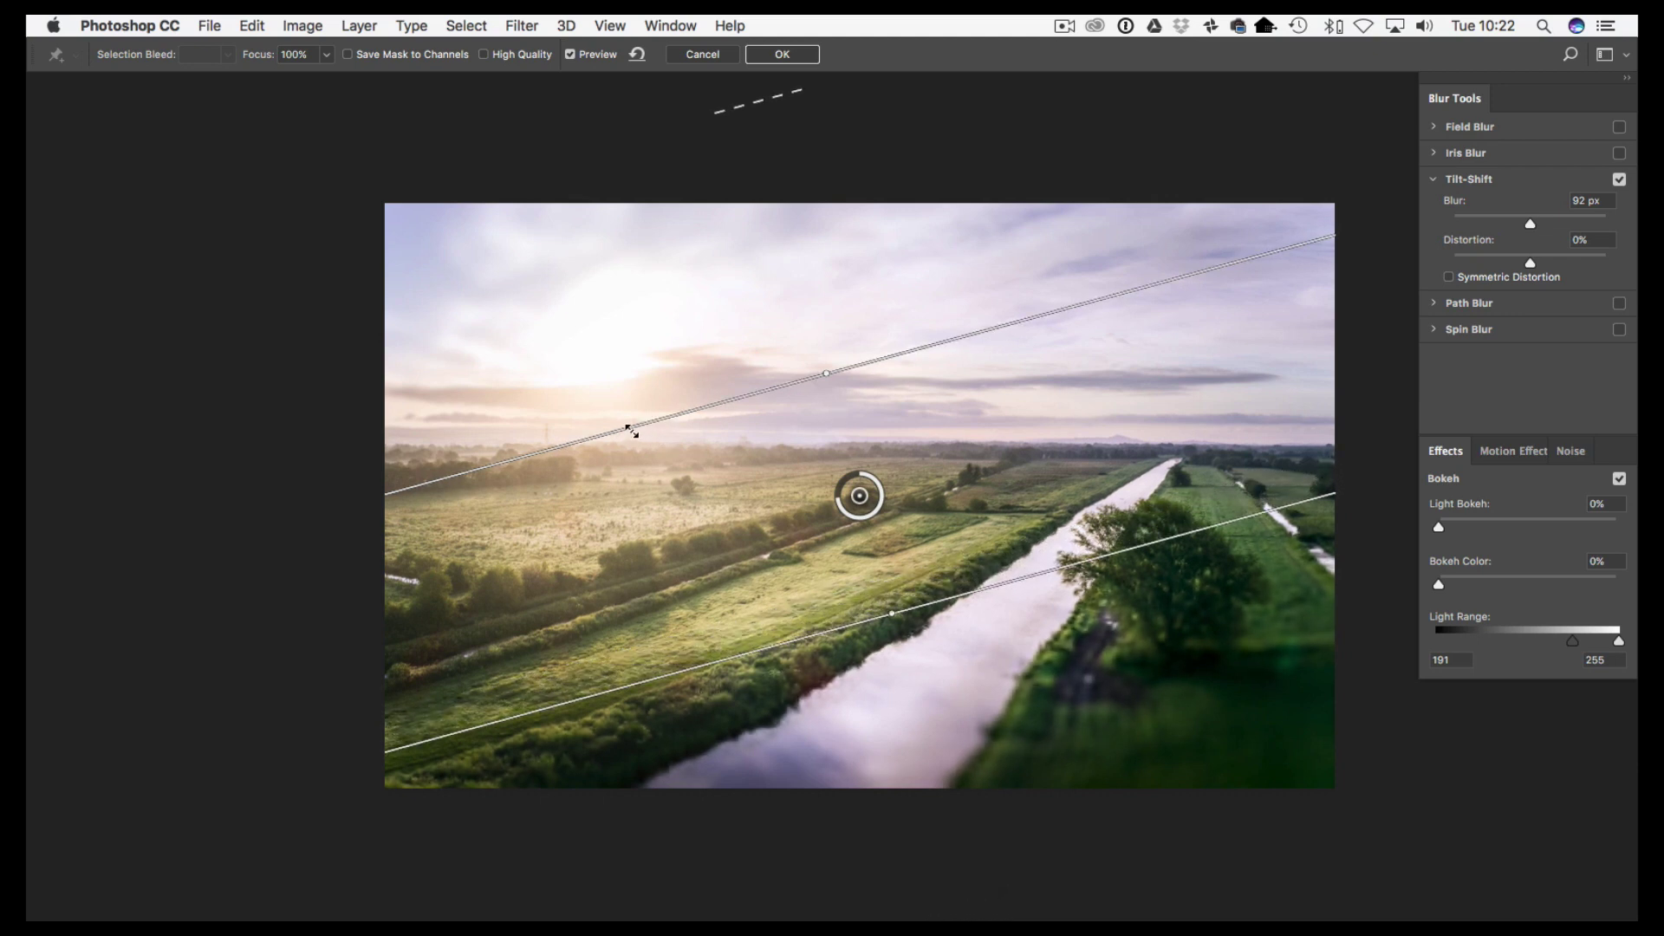
drag(631, 428, 602, 460)
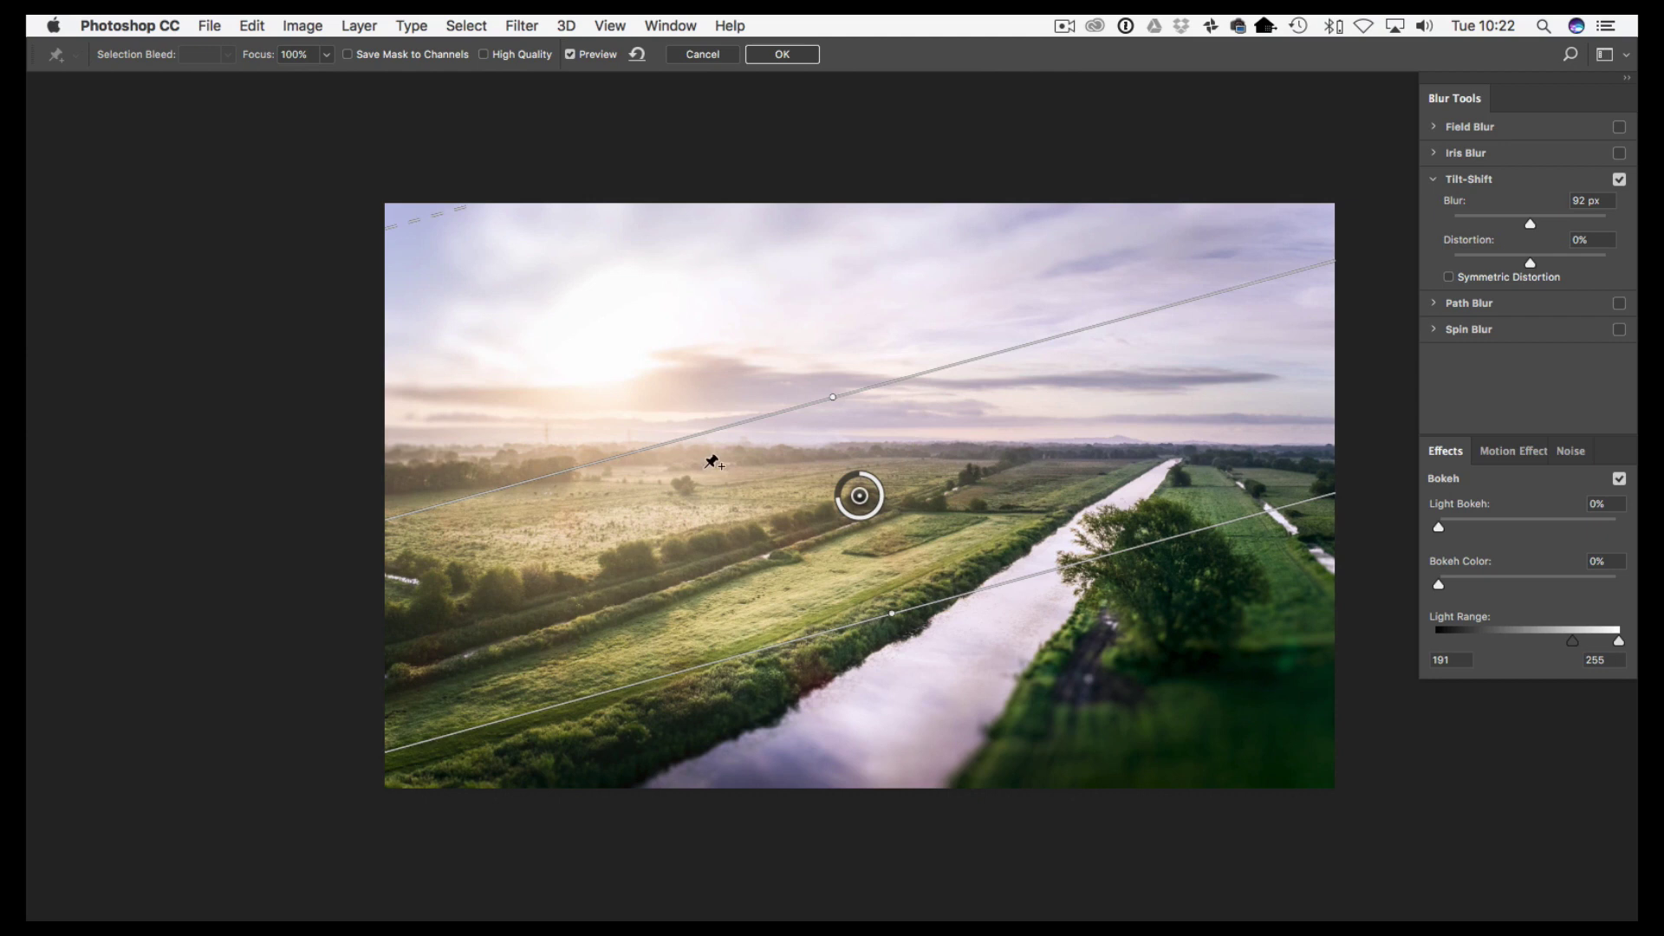
drag(737, 422, 738, 441)
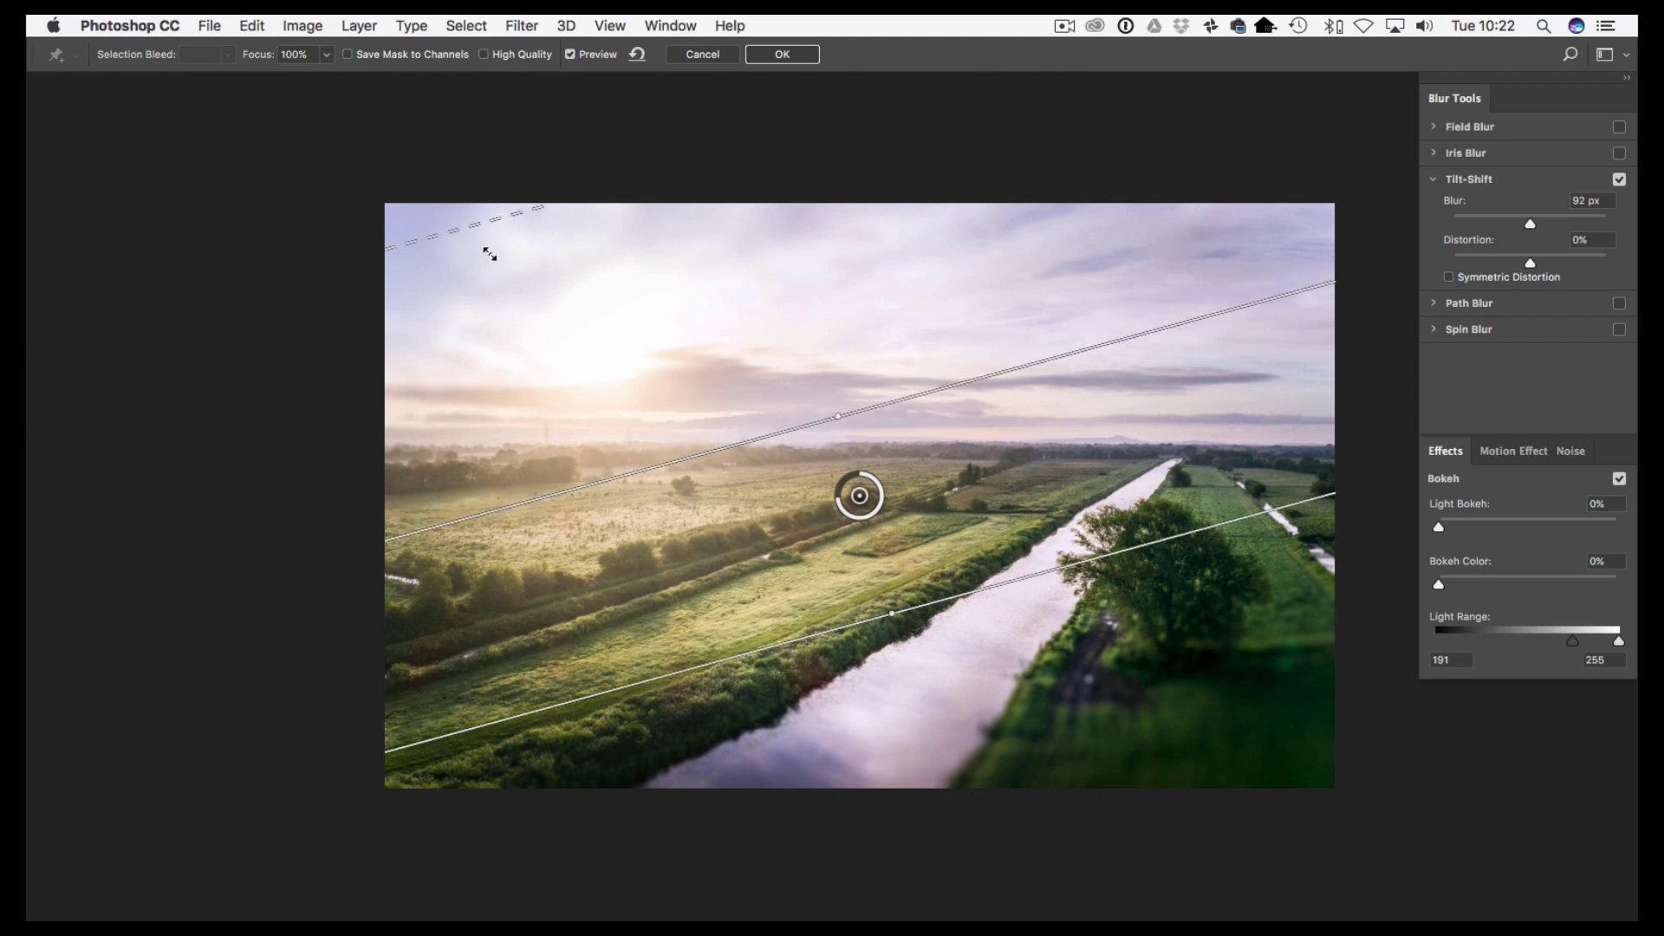
mouse_move(455, 232)
mouse_down()
mouse_move(430, 212)
mouse_move(531, 368)
mouse_move(458, 253)
mouse_up()
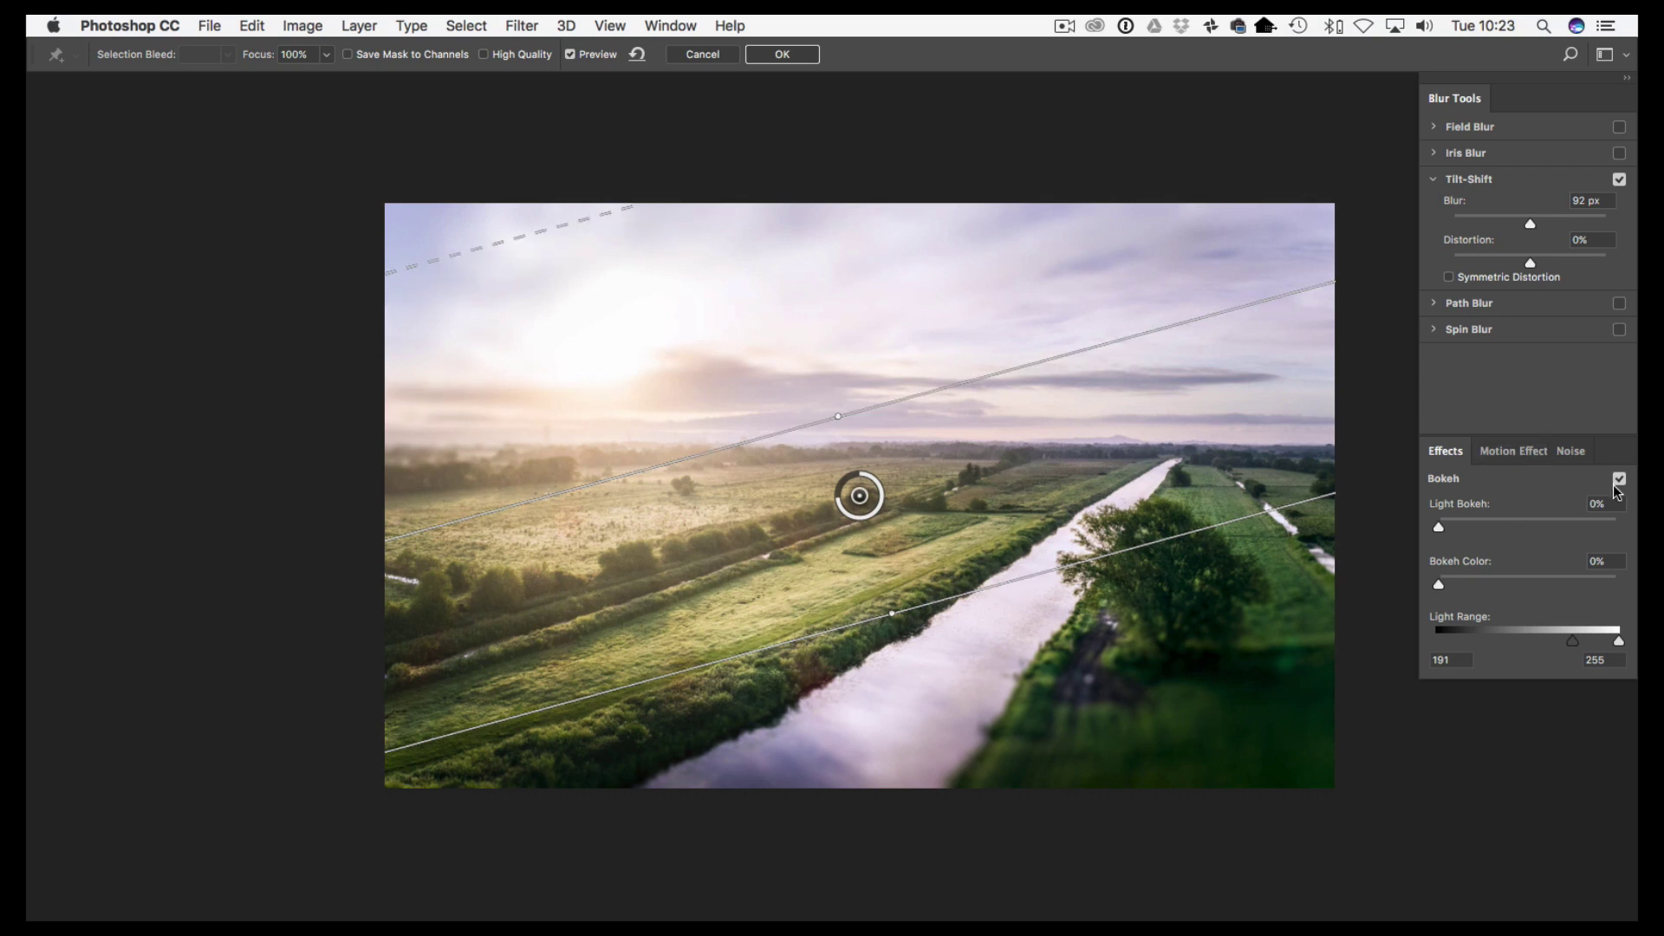
Set the Tilt-Shift blur to 67 px and widen the sharp band by moving the lower focus line and upper fade line outward.
drag(1531, 226, 1513, 227)
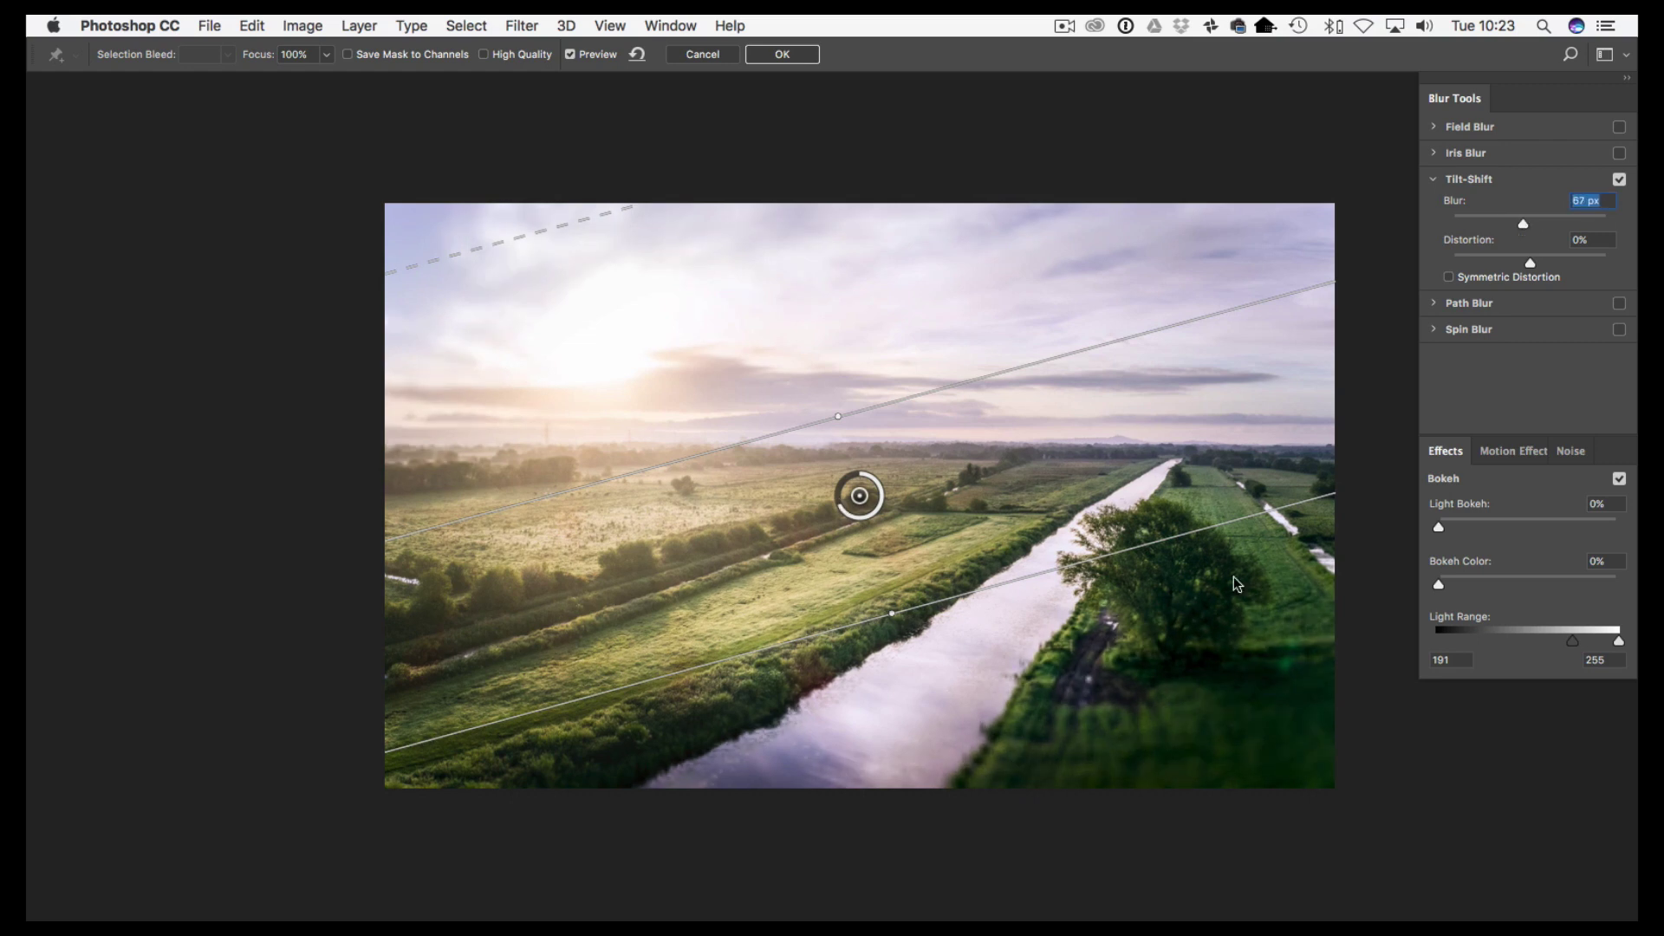
drag(1009, 582, 1008, 596)
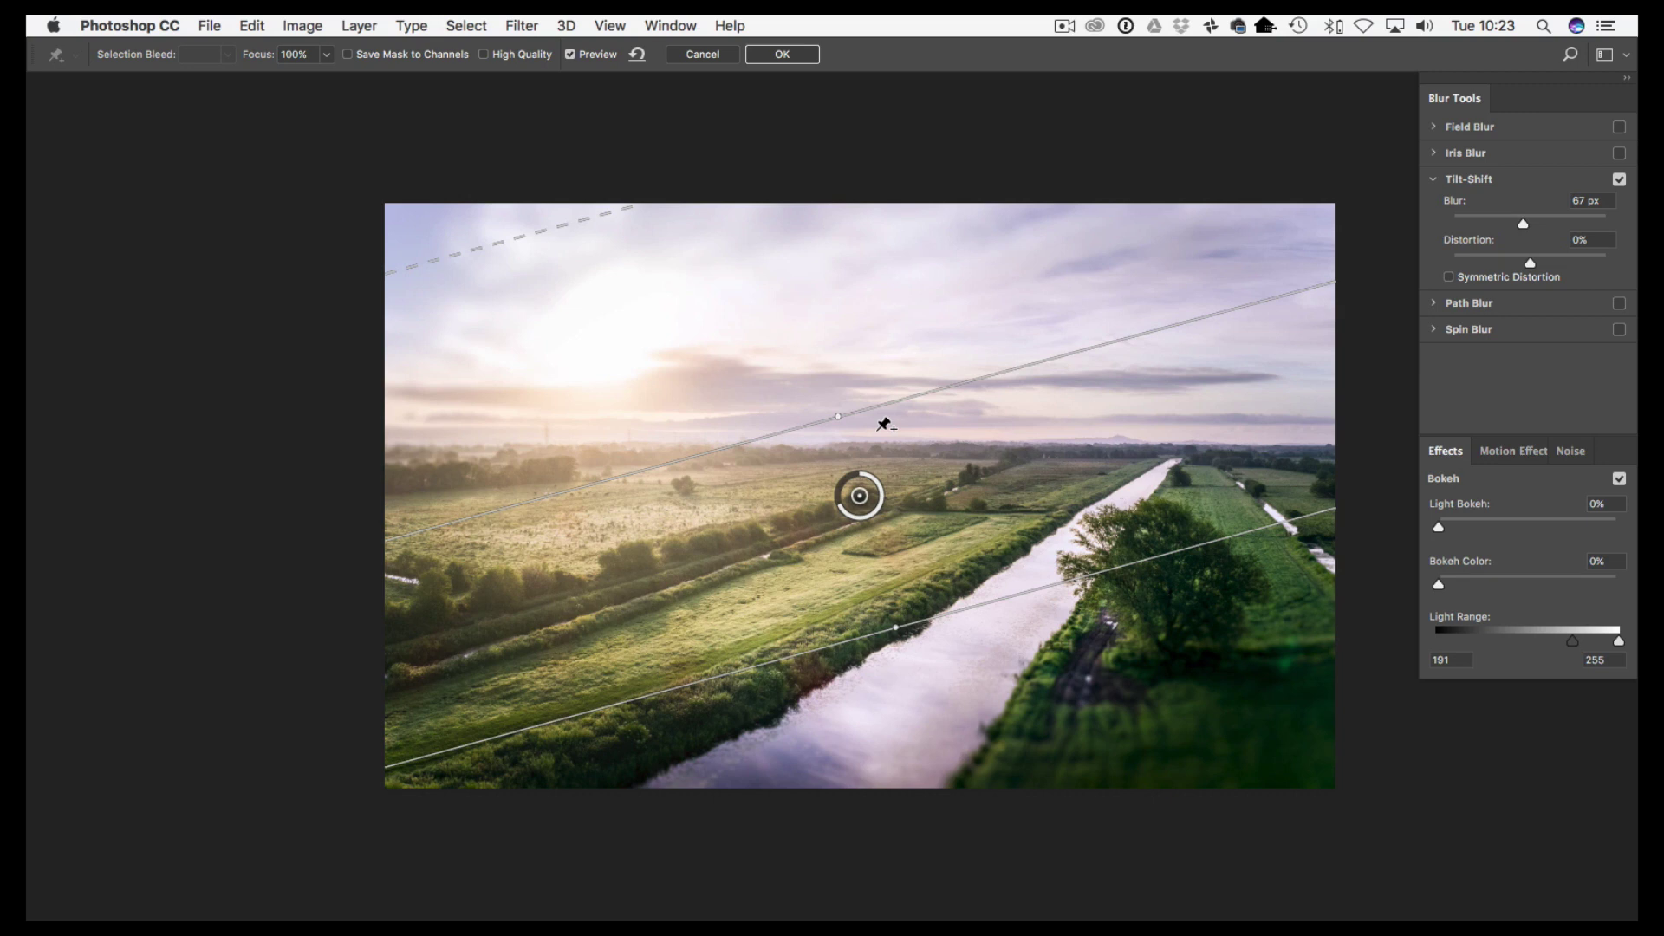
drag(502, 242, 455, 188)
Set the Tilt-Shift distortion to -54% and the blur to 175 px.
drag(1531, 265, 1528, 263)
drag(1532, 263, 1523, 264)
drag(1444, 298, 1387, 298)
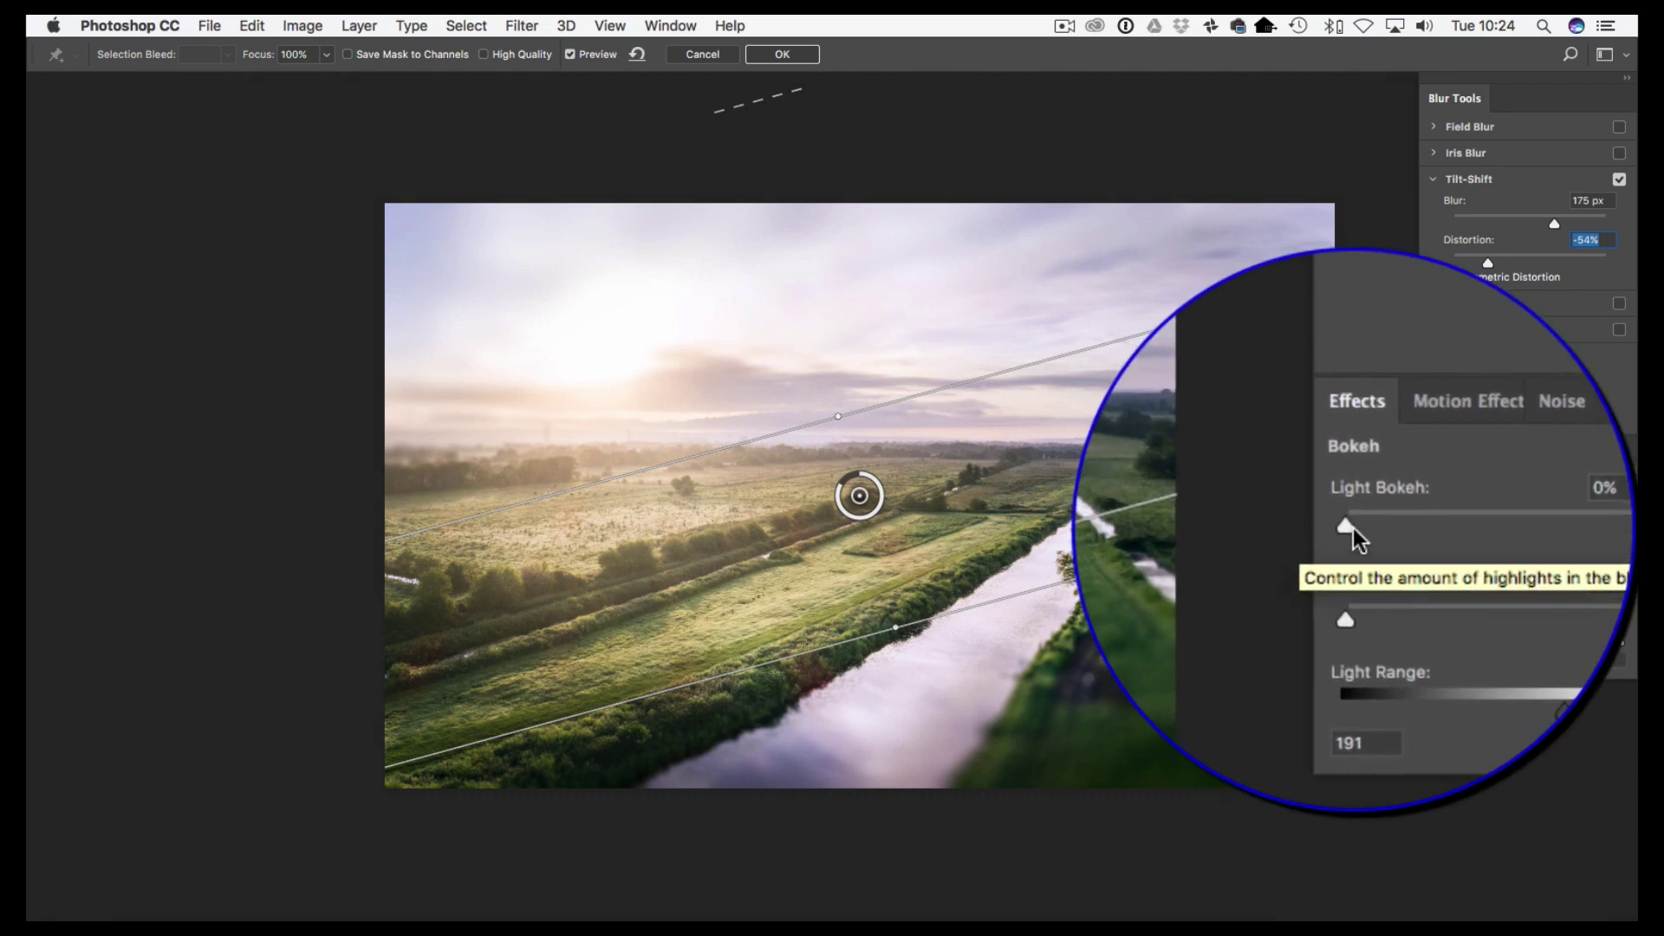
Set Light Bokeh to 18%, Bokeh Color to 61%, and the lower Light Range limit to 0.
drag(1354, 528, 1469, 528)
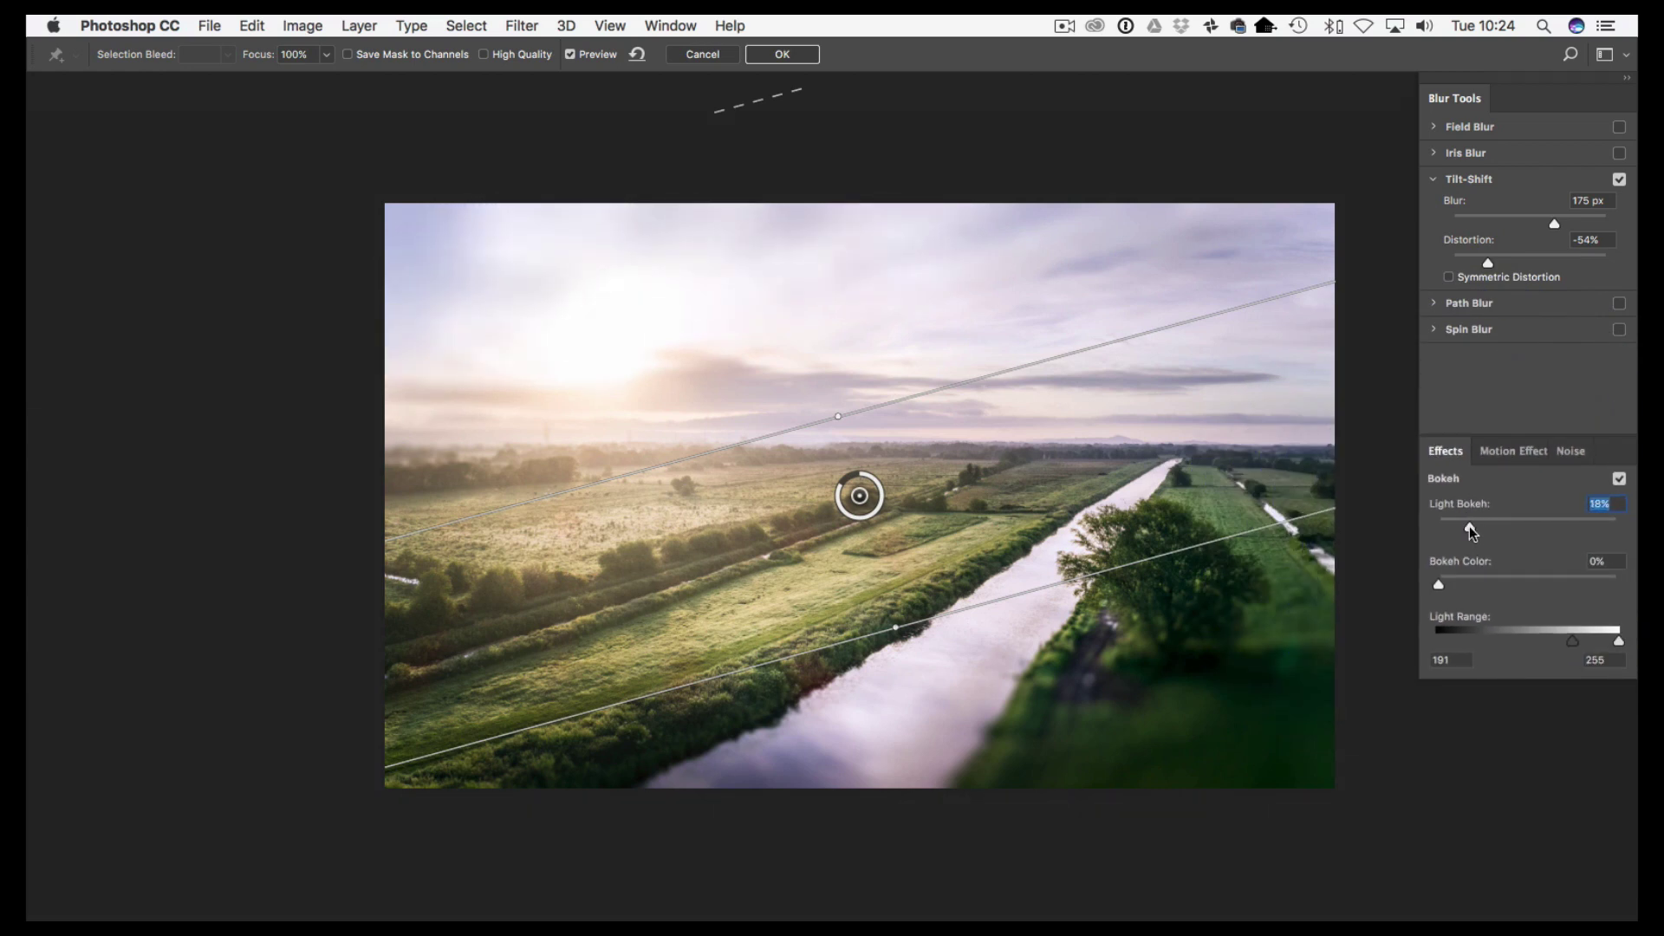
drag(1443, 586, 1546, 586)
drag(1573, 641, 1441, 659)
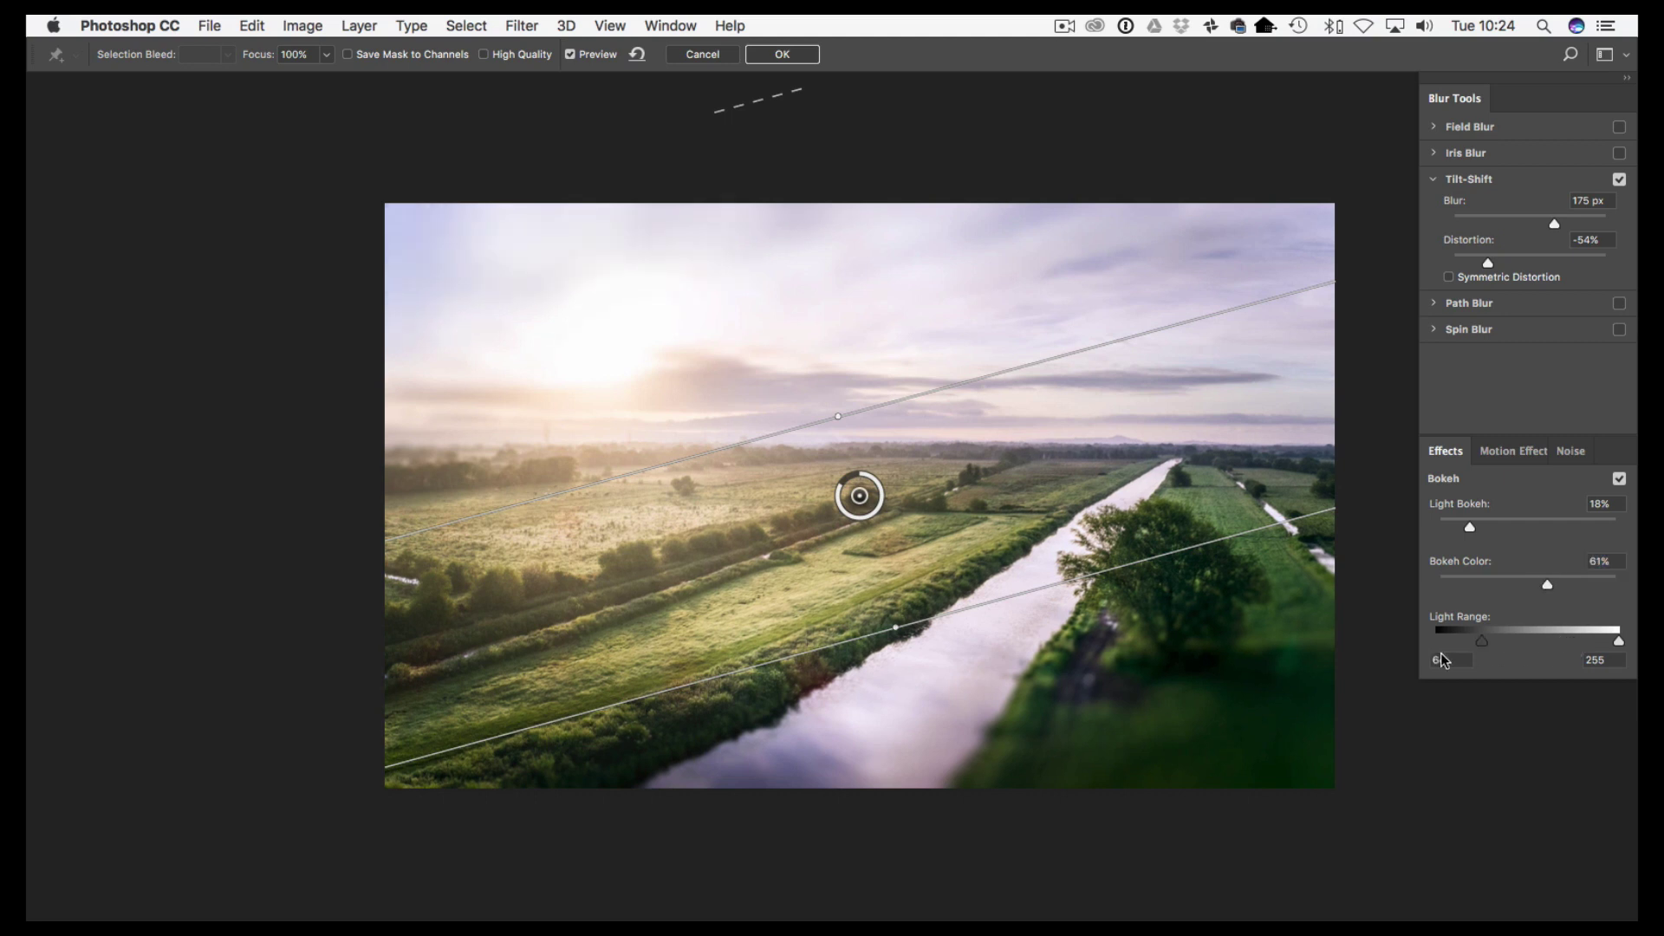
Set Light Bokeh to 49%, the upper Light Range limit to 196, and Bokeh Color to 23%.
drag(1470, 526, 1527, 529)
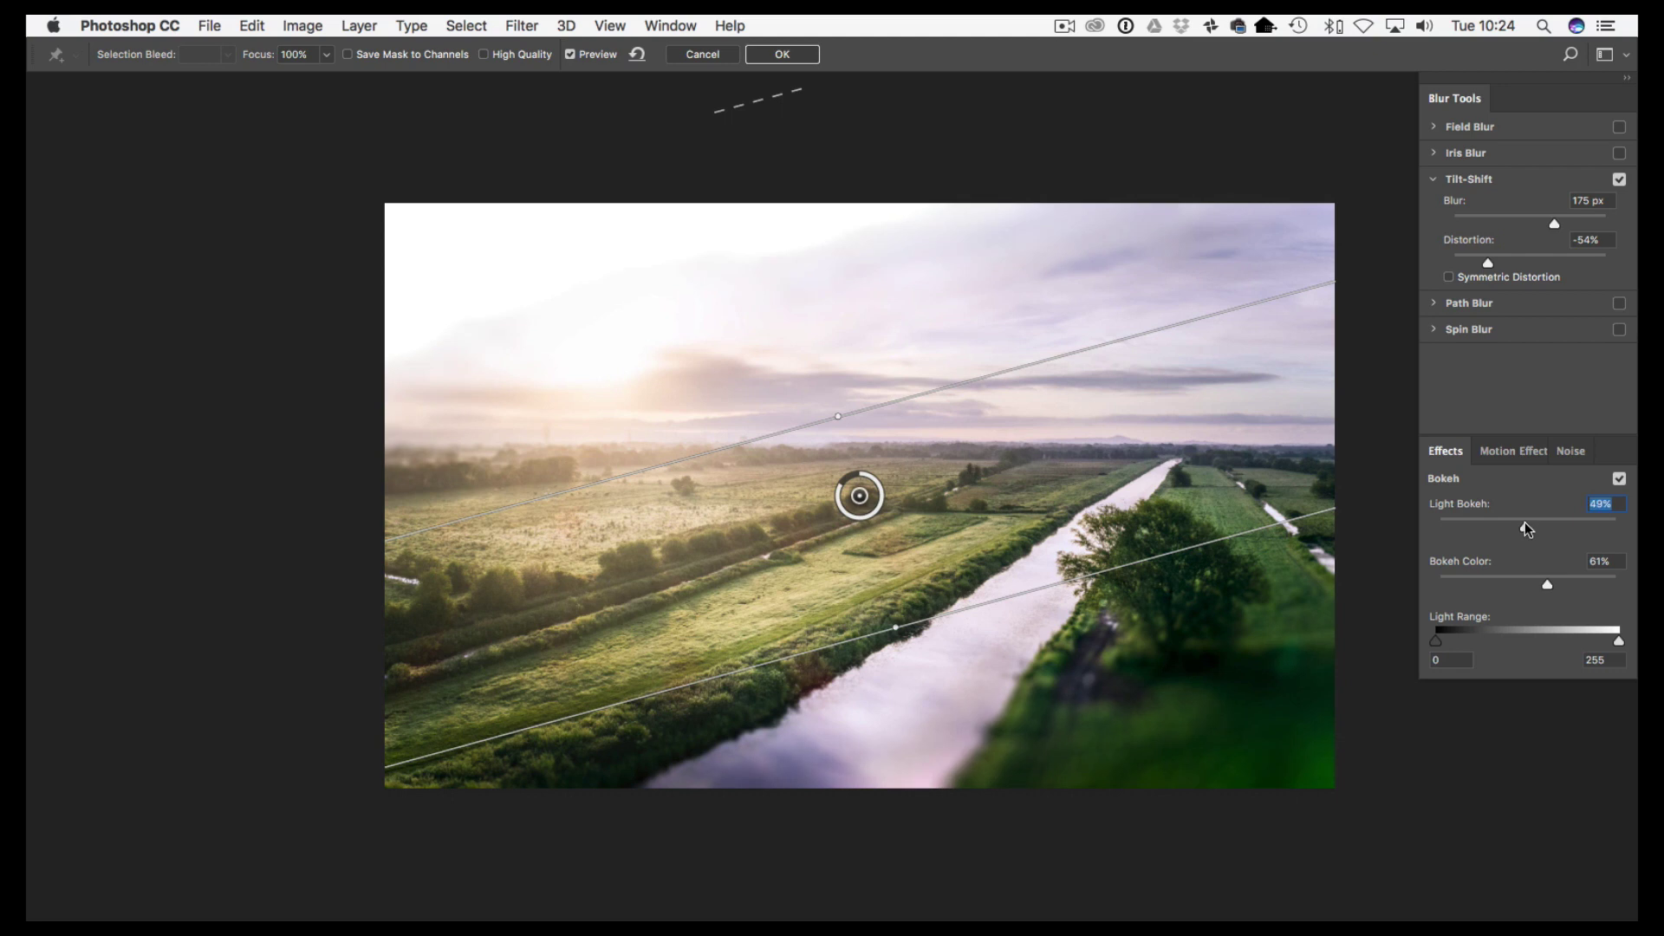
mouse_move(1437, 642)
mouse_down()
mouse_move(1584, 643)
mouse_move(1412, 650)
mouse_up()
drag(1619, 642, 1578, 654)
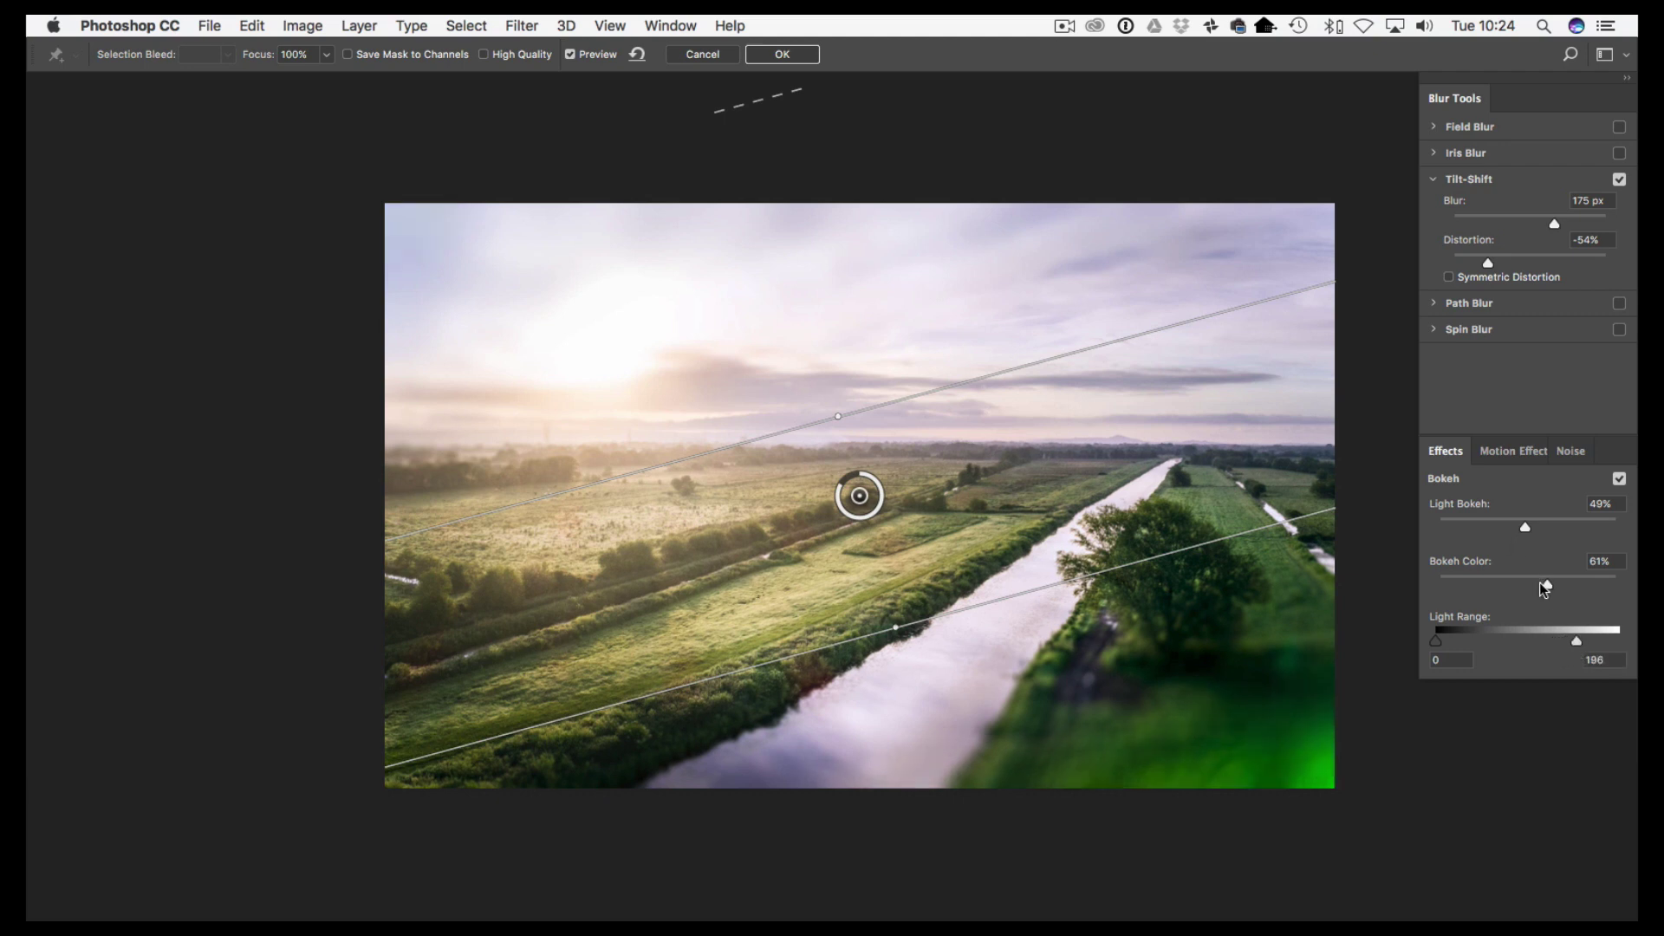
drag(1549, 586, 1479, 590)
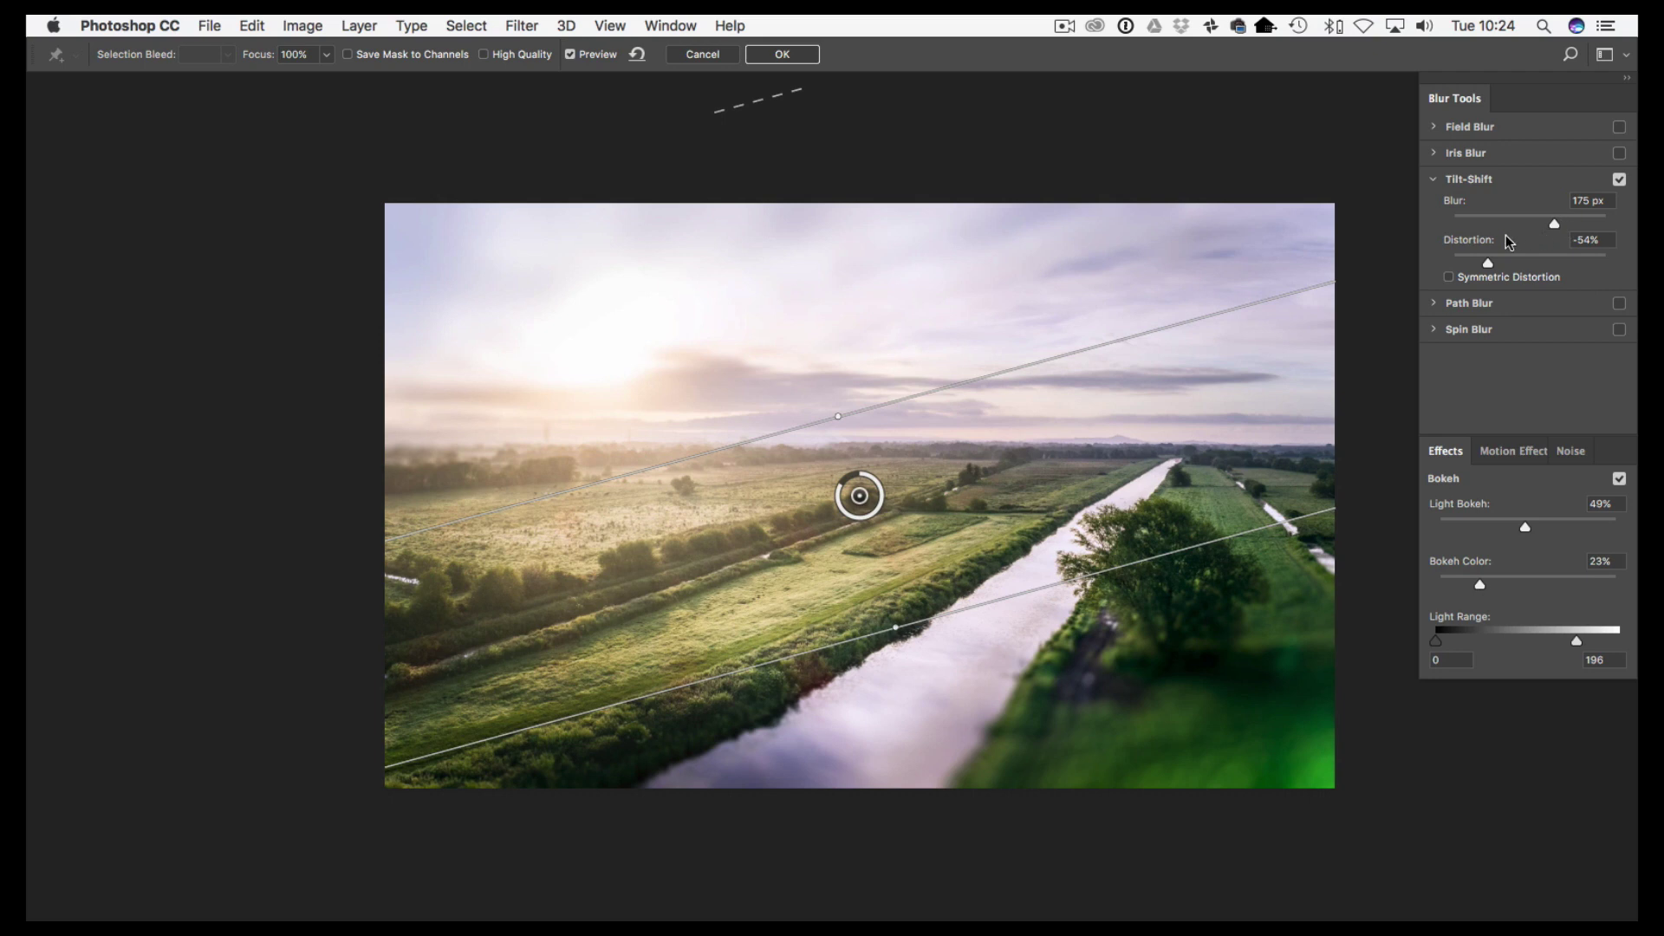
Reduce the Tilt-Shift blur to 59 px and apply the blur to the layer.
drag(1556, 227, 1527, 232)
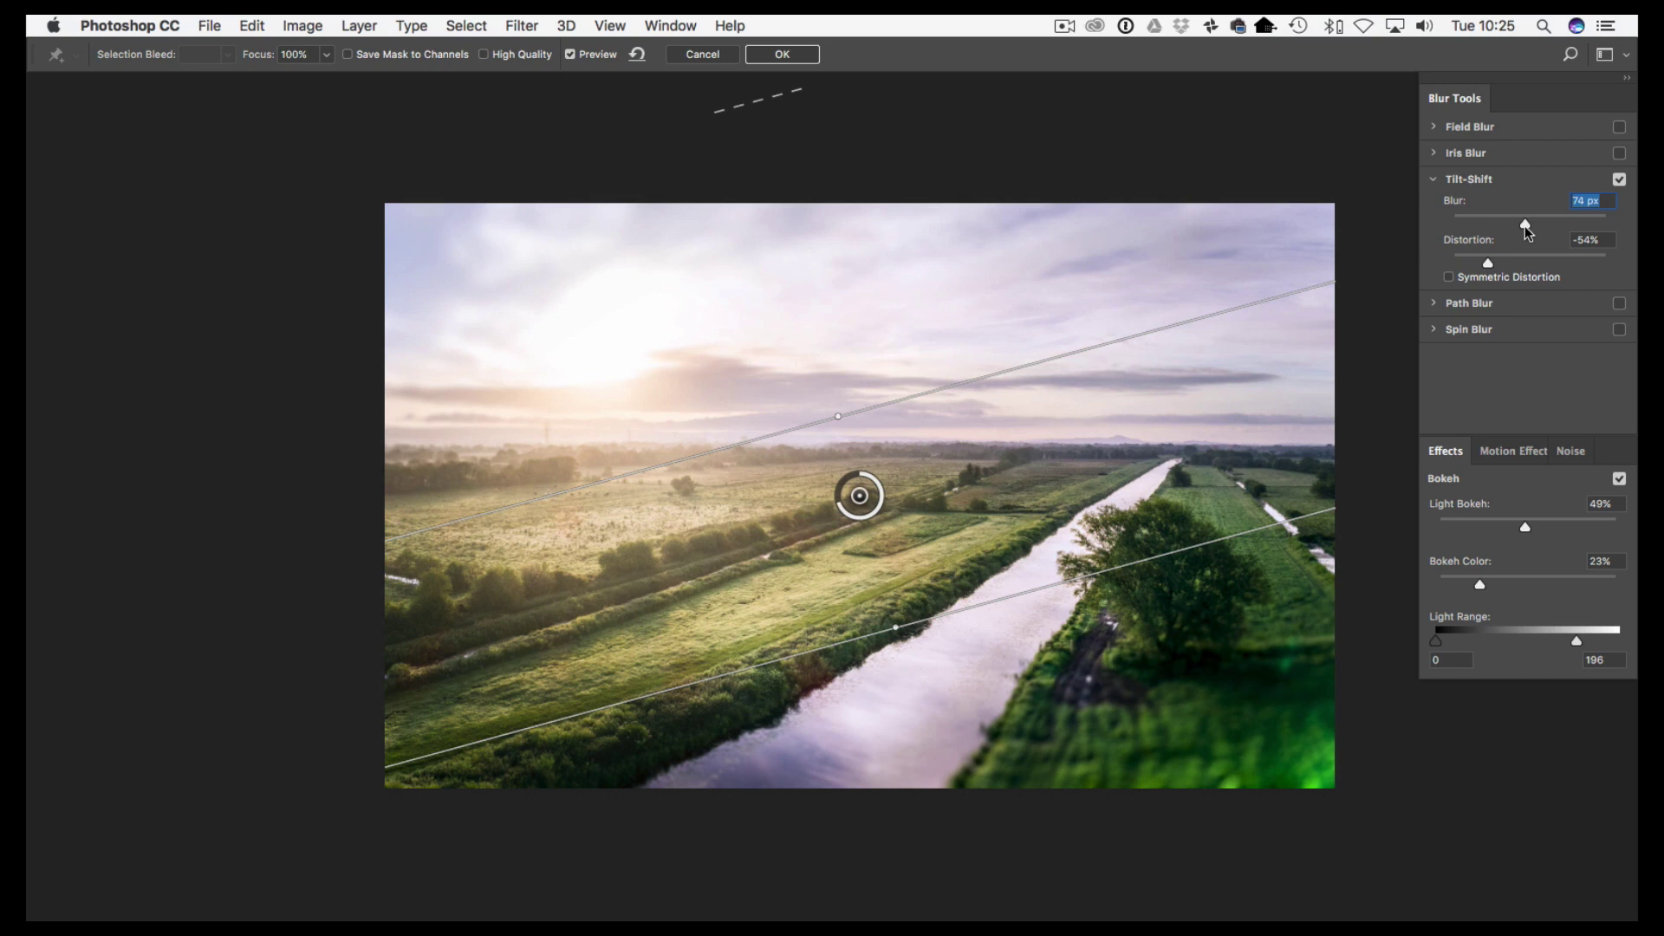
drag(1522, 227, 1520, 227)
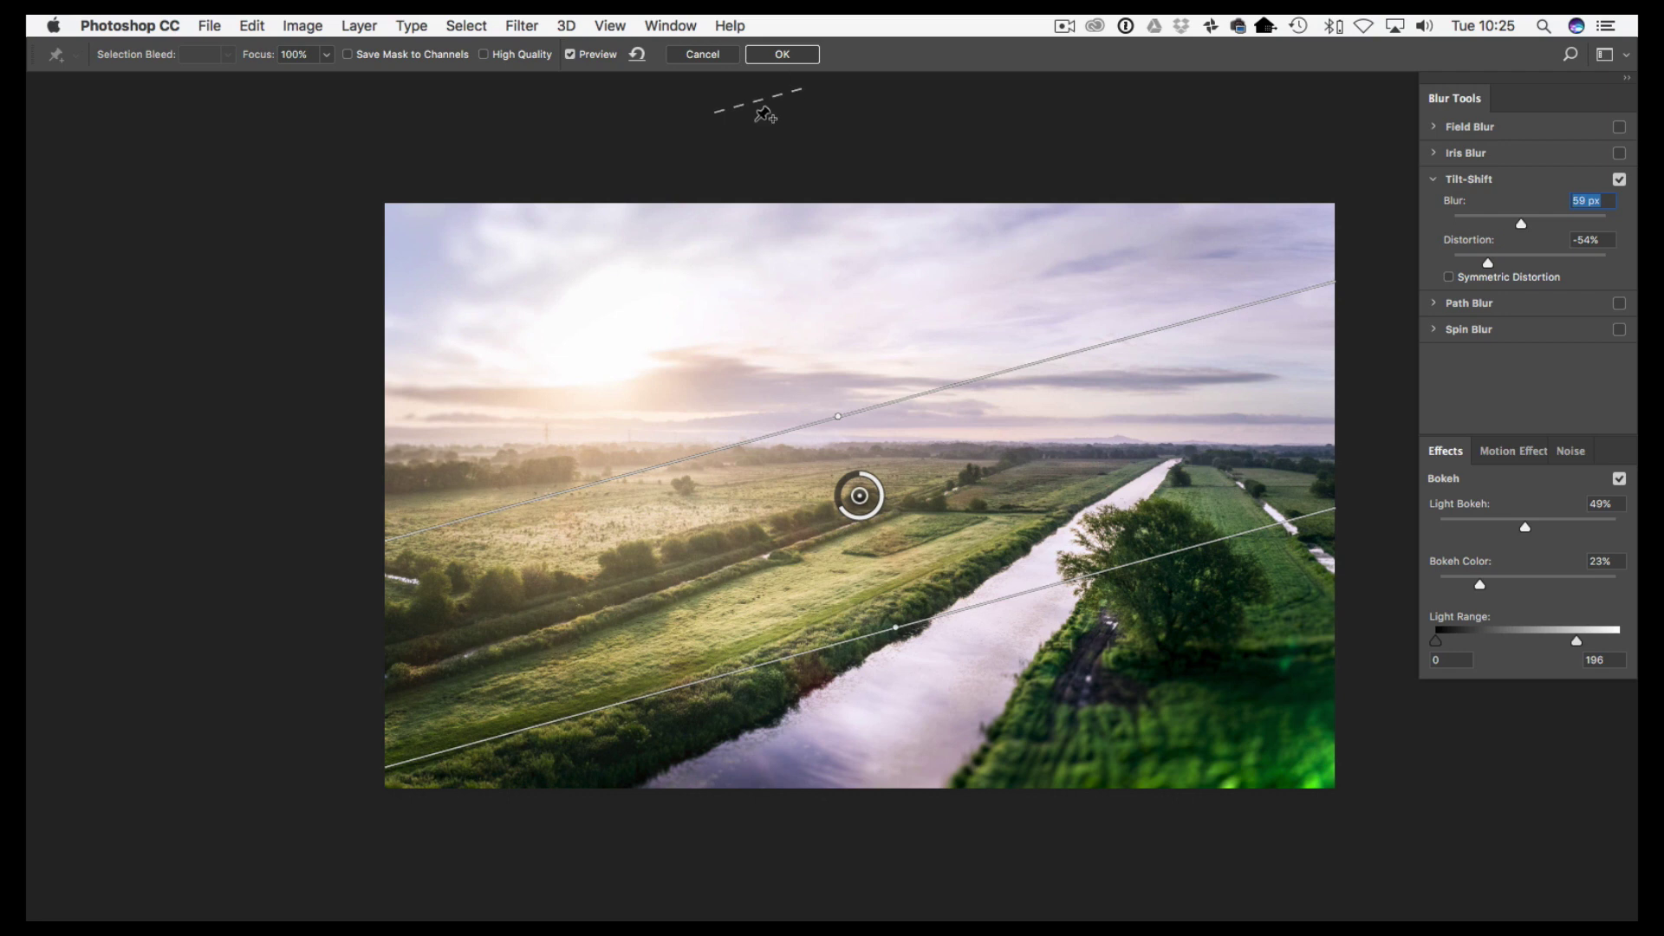
click(785, 55)
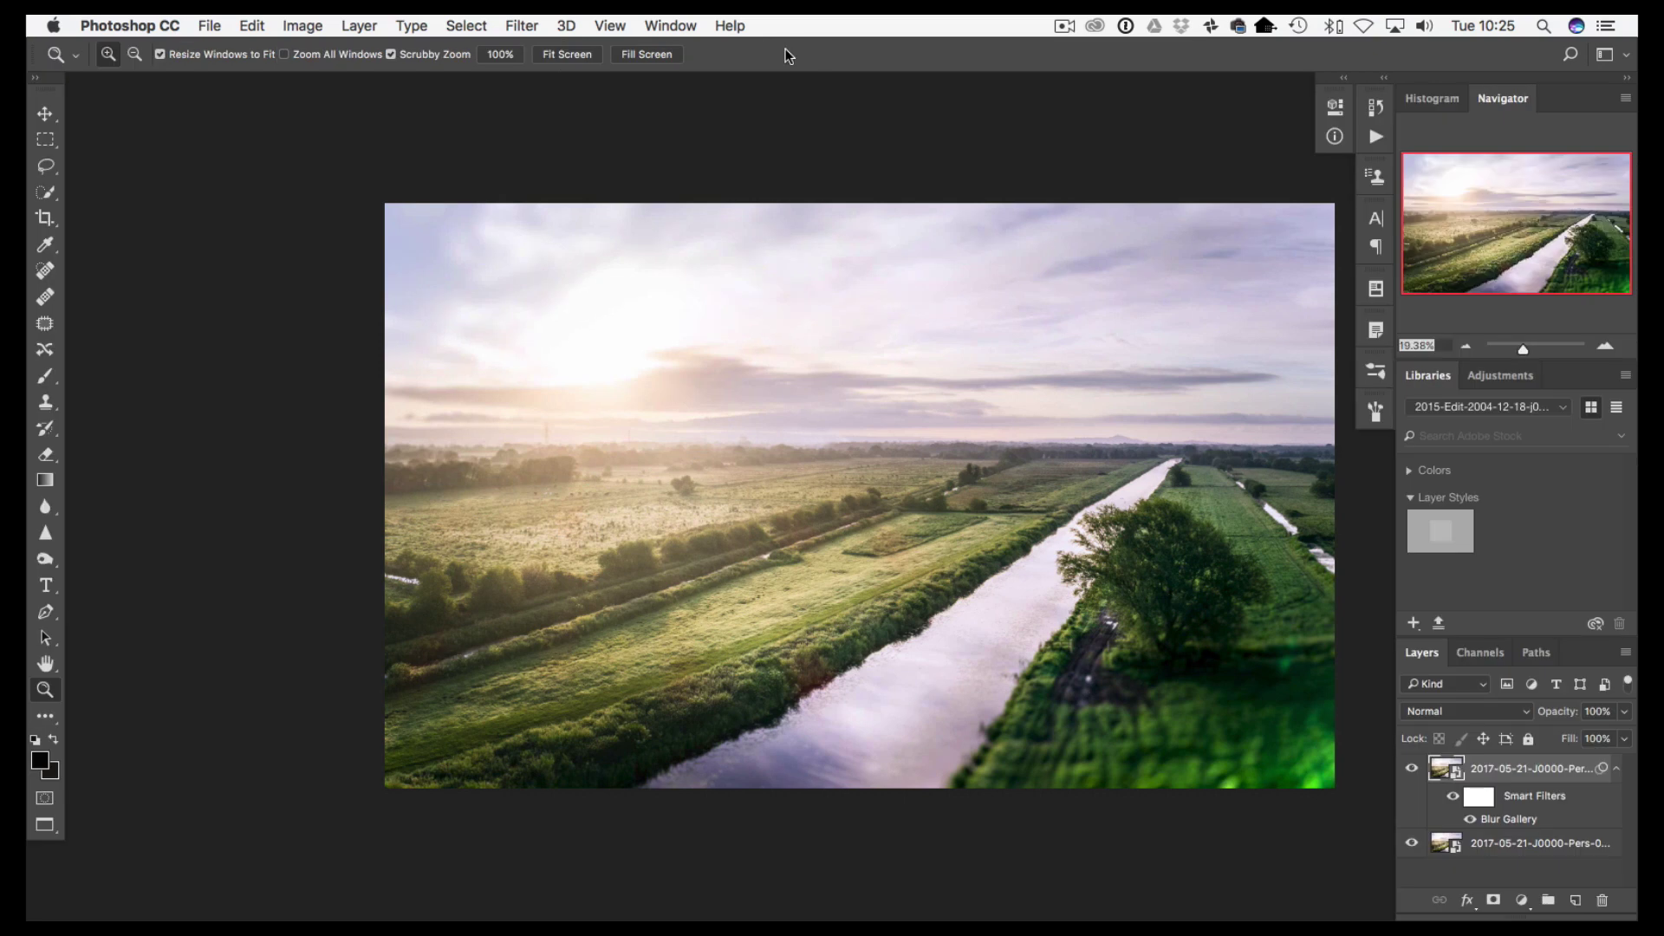
Toggle the blurred layer's visibility repeatedly to compare the photo with and without the effect.
click(1413, 770)
click(1413, 770)
click(1413, 770)
click(1413, 770)
click(1413, 770)
click(1413, 769)
Reopen the Blur Gallery smart filter for editing and set Bokeh Color and Light Bokeh to 0%.
double_click(1513, 815)
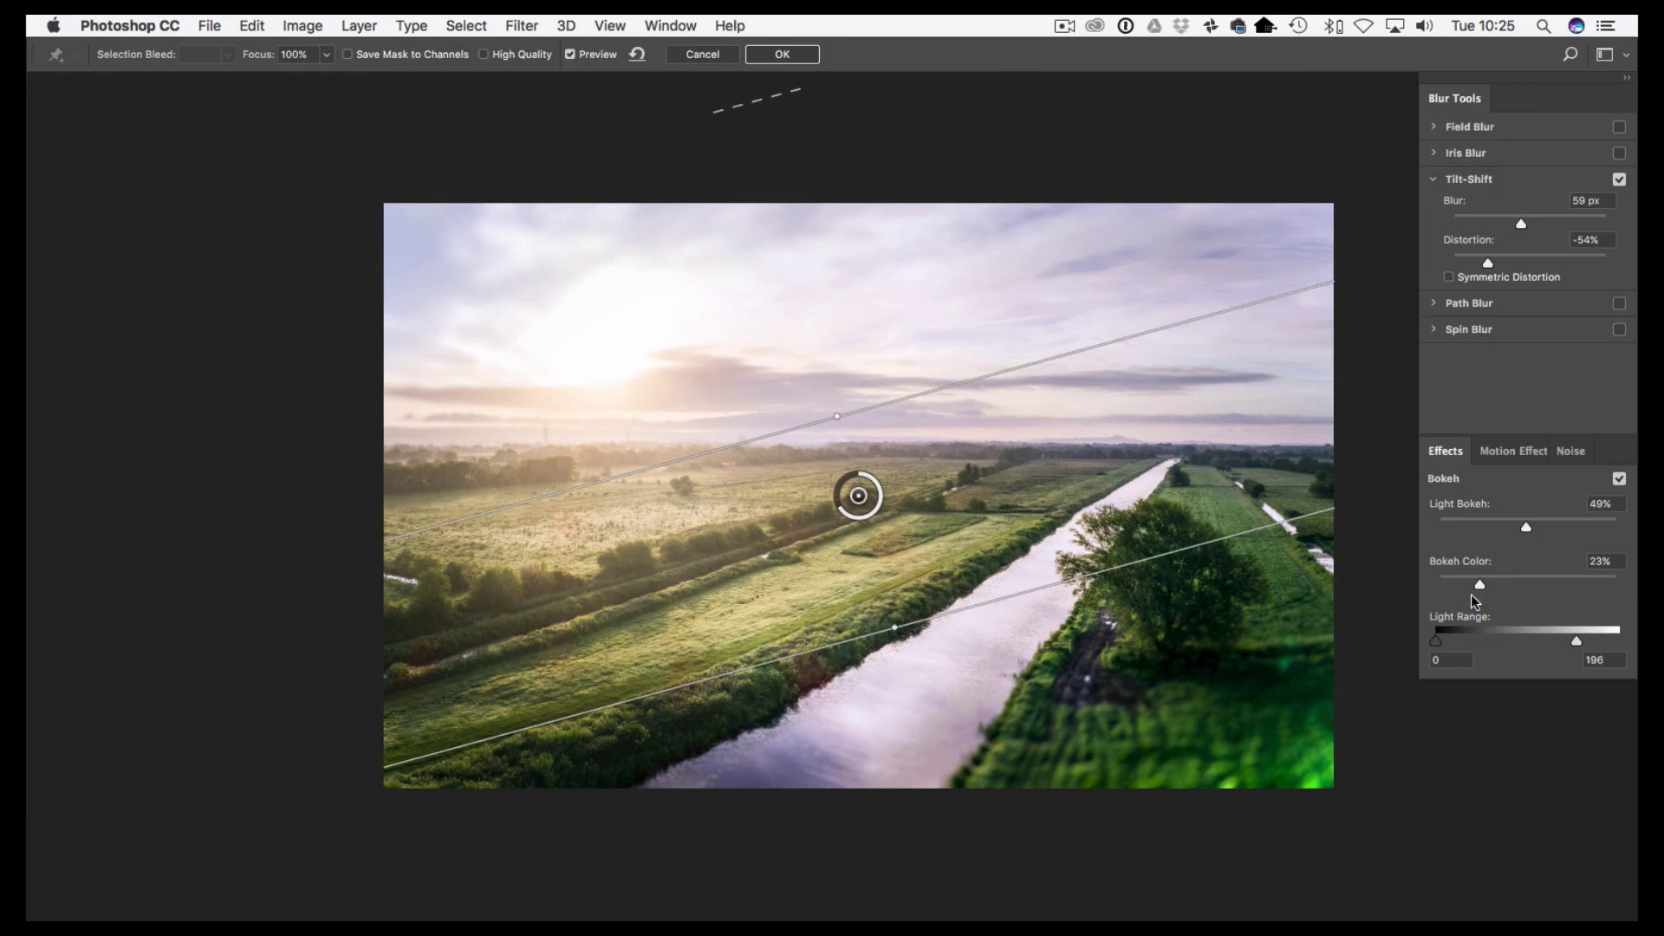
drag(1482, 586, 1374, 600)
drag(1526, 526, 1413, 533)
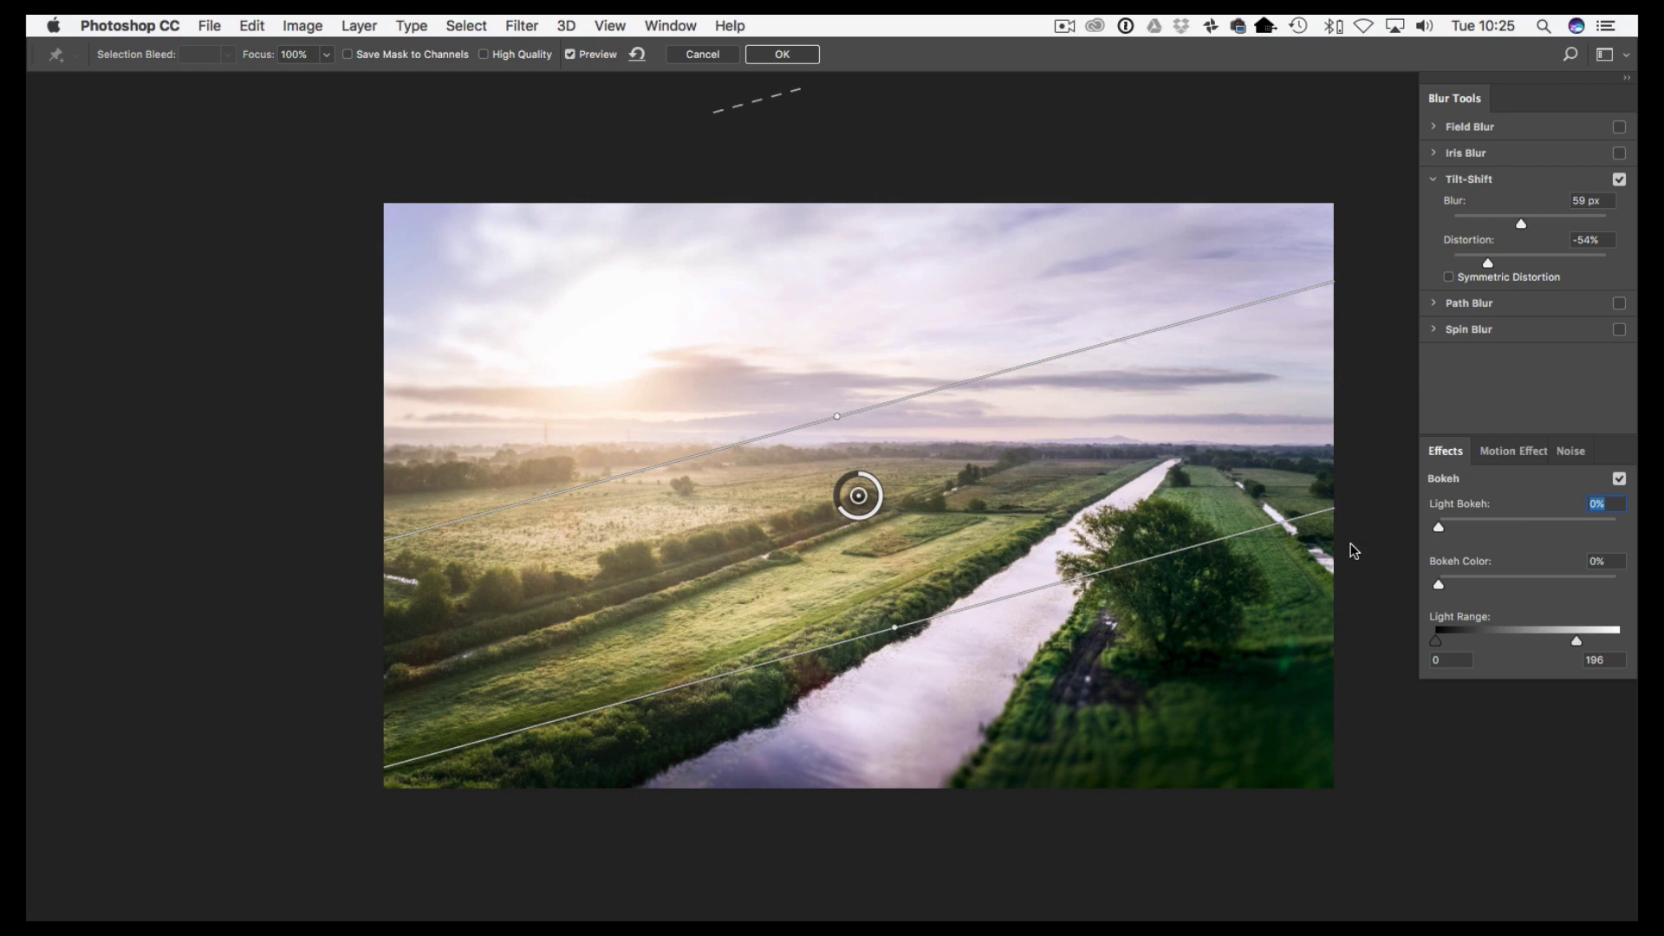
Set Light Bokeh to 42% and the blur to 103 px, and move the lower focus line slightly inward.
drag(1449, 540, 1515, 544)
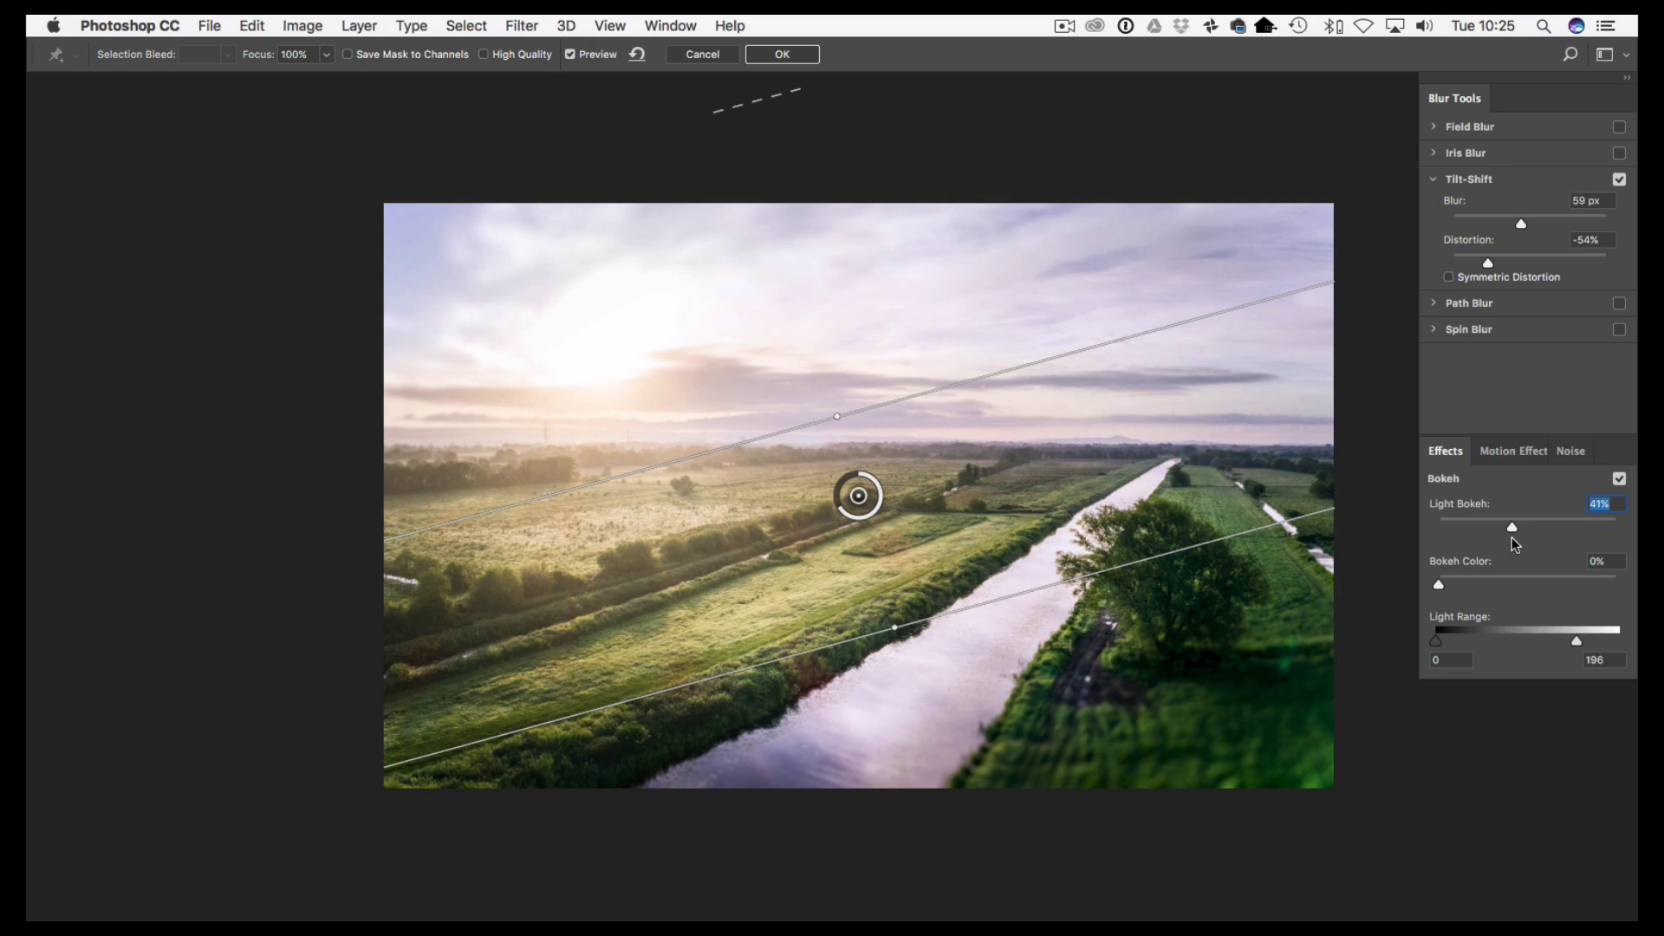
drag(1516, 544, 1517, 542)
drag(1521, 225, 1534, 225)
drag(895, 626, 896, 599)
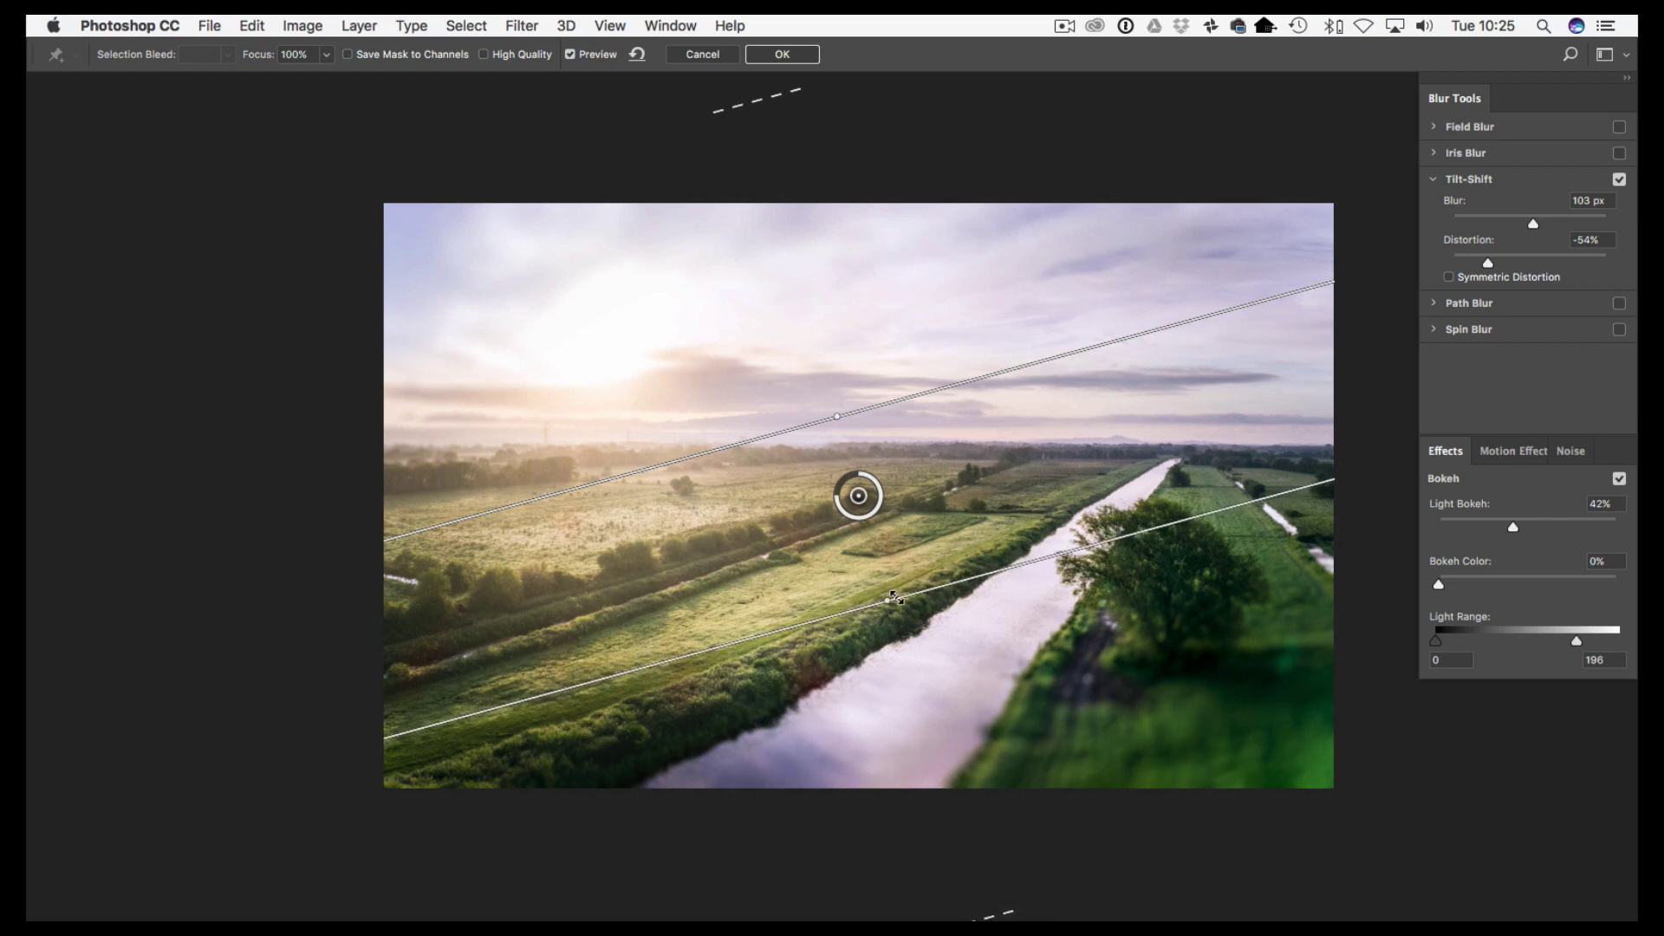
Move the upper focus line slightly outward from the Tilt-Shift centre and apply the edited blur.
drag(674, 448, 674, 456)
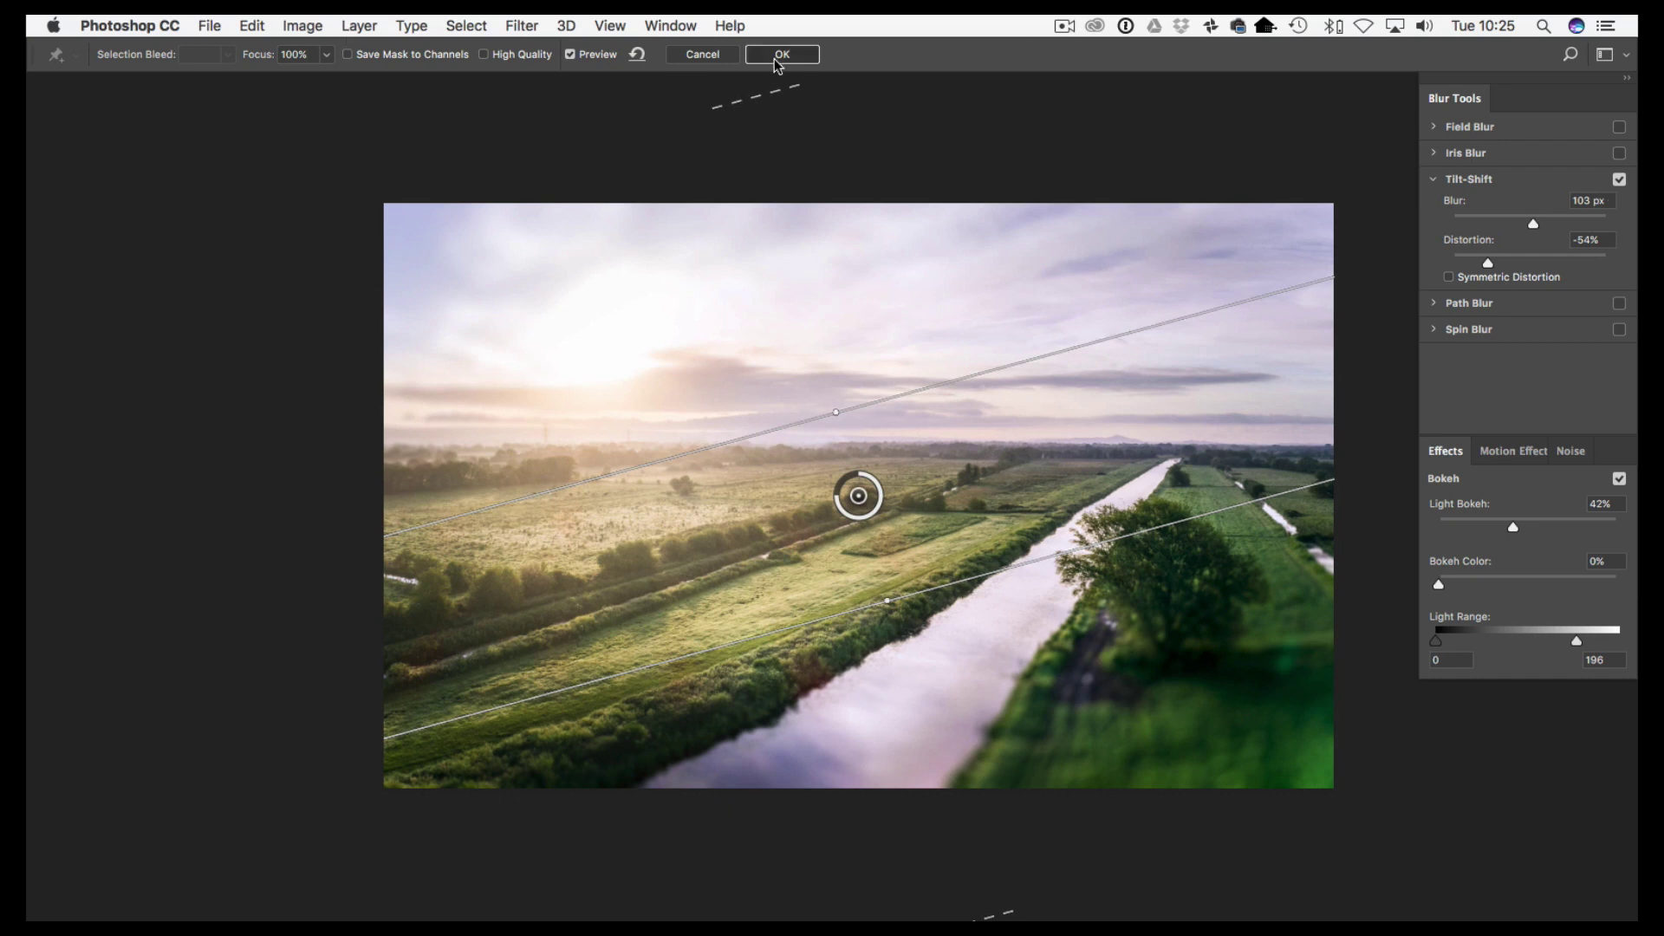
click(782, 54)
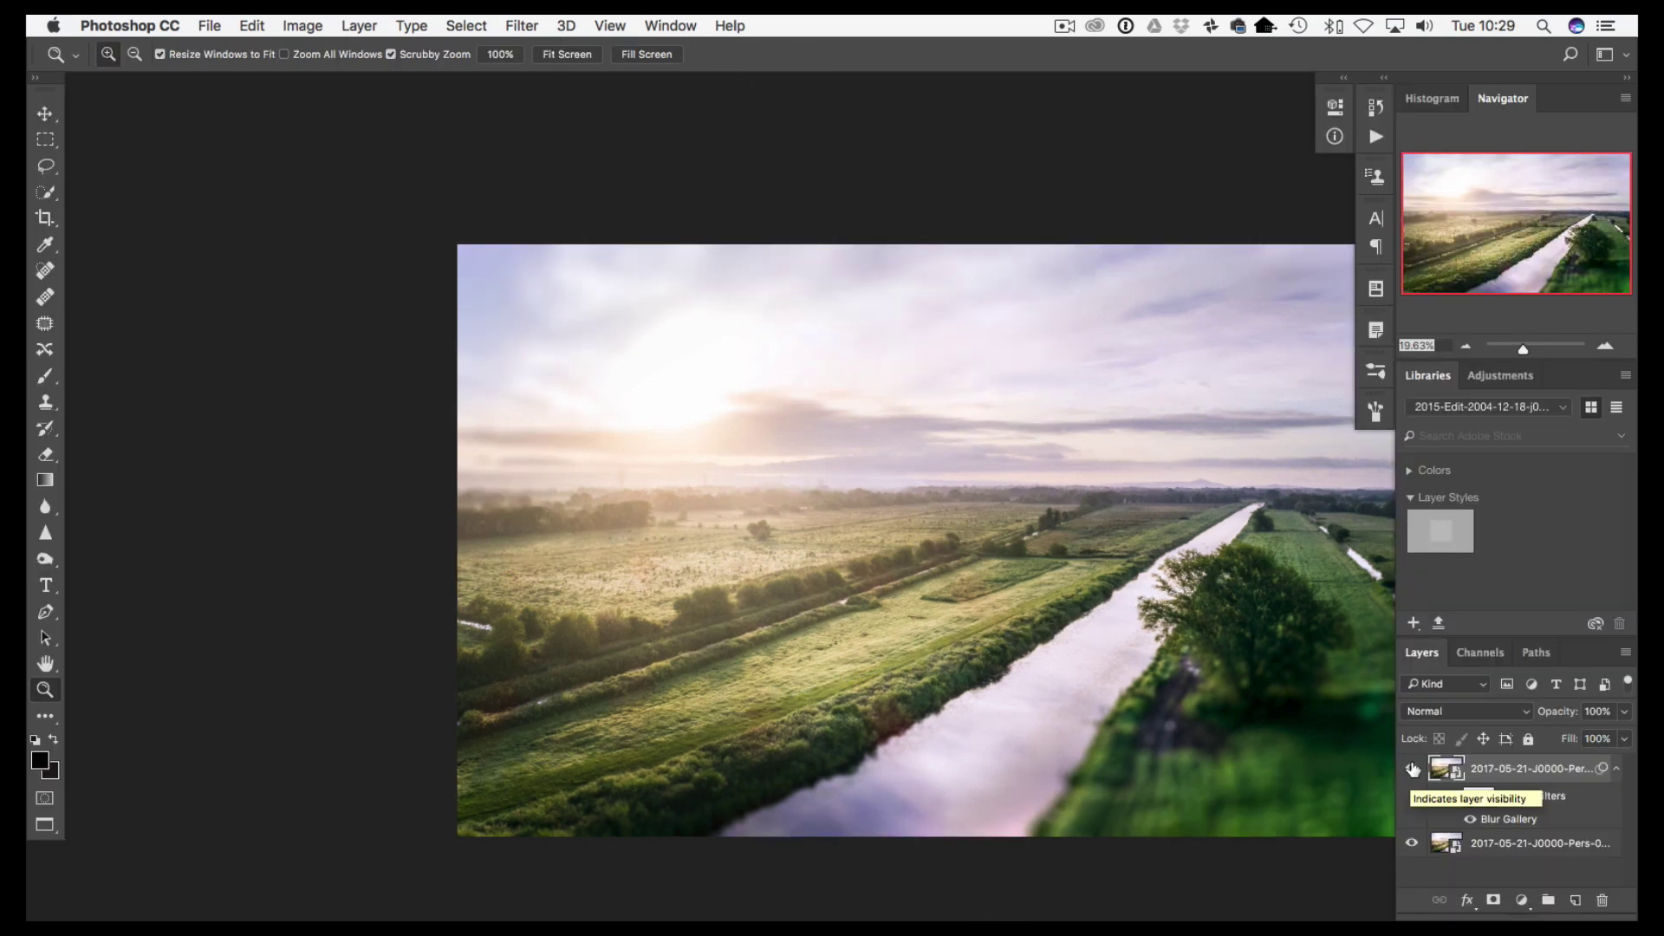
Toggle the blurred layer's visibility to compare the photo with and without the revised blur.
click(1413, 769)
click(1413, 769)
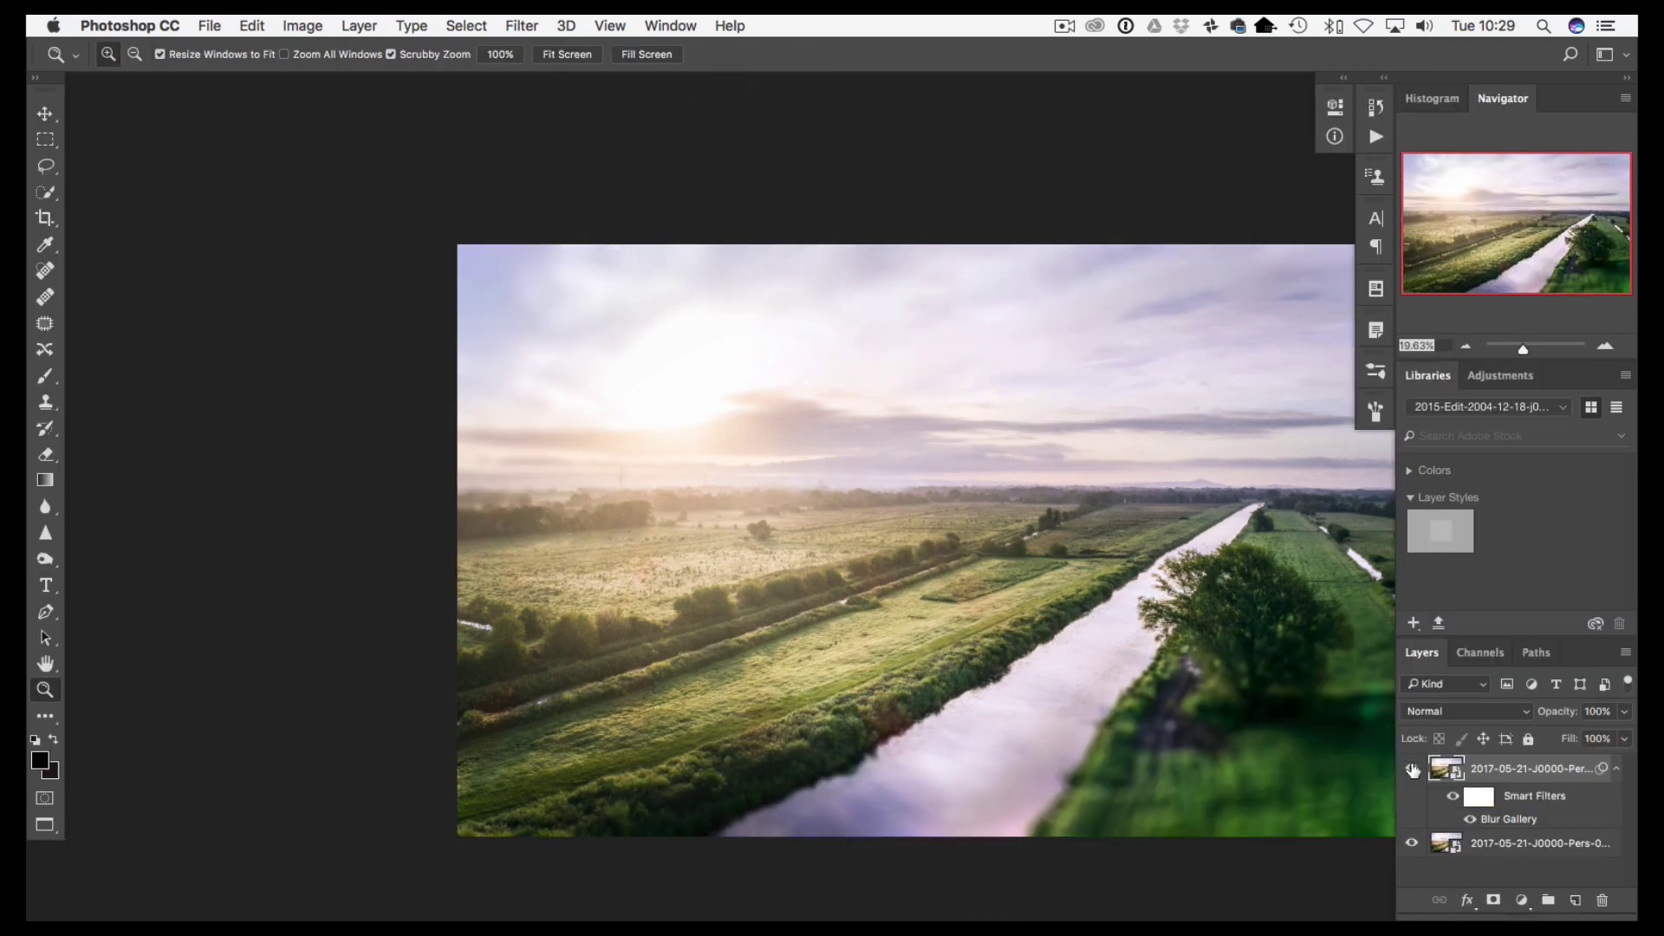
click(1413, 769)
click(1413, 769)
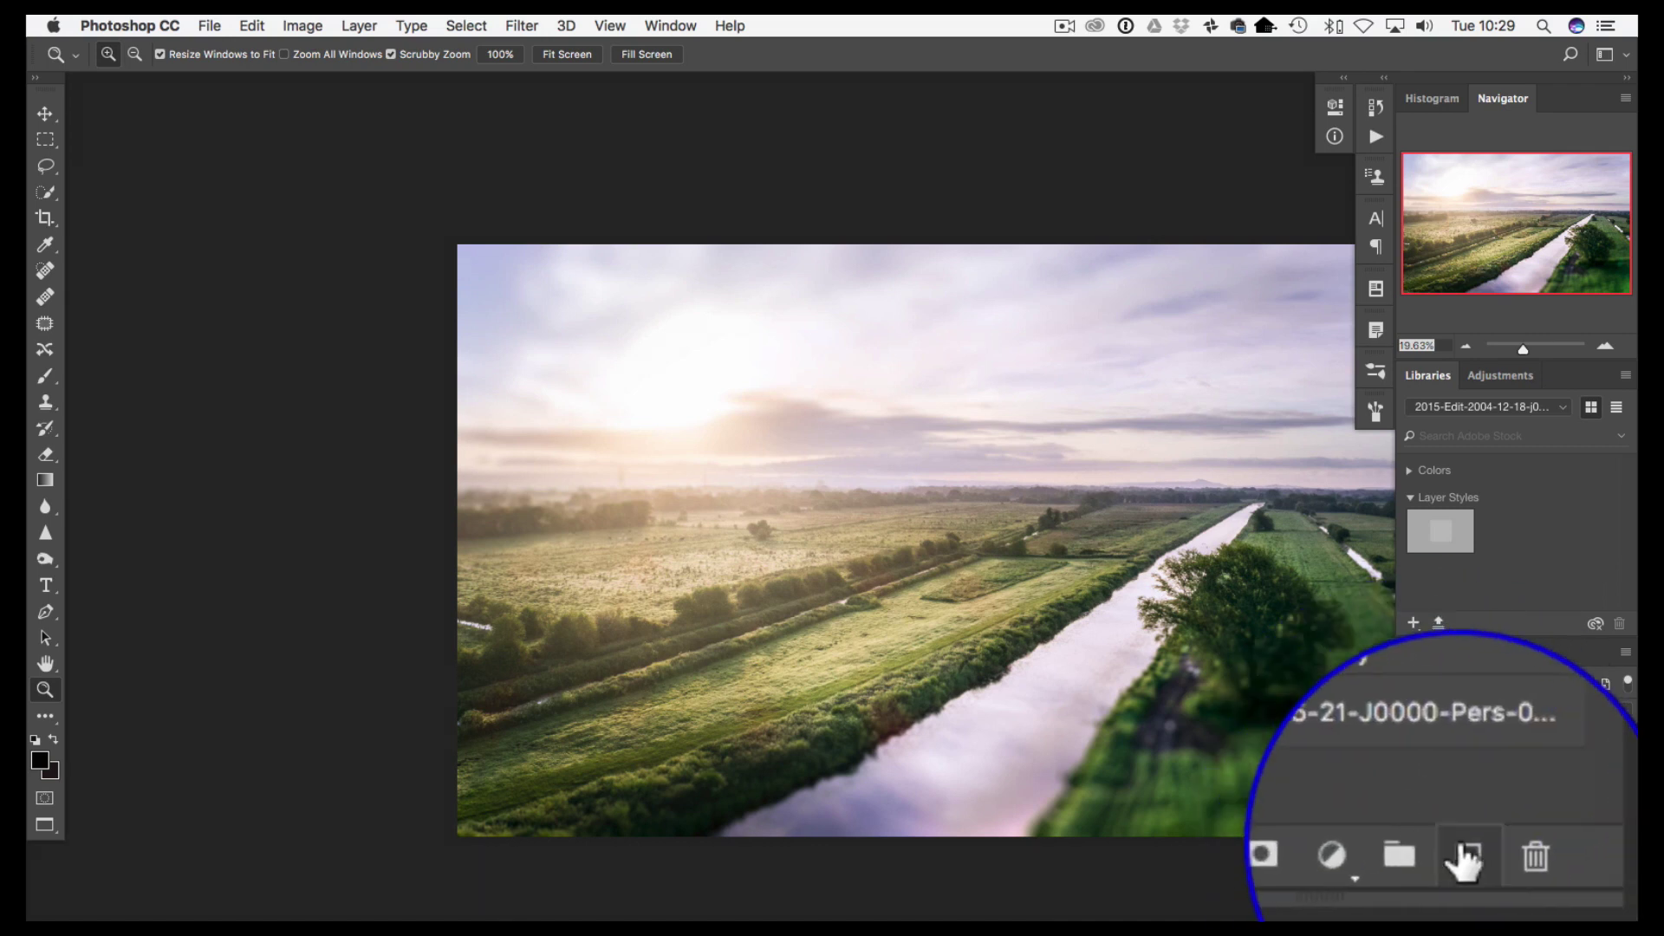
Add a new empty layer above the blurred photo and set the Gradient tool to a radial gradient.
click(1576, 901)
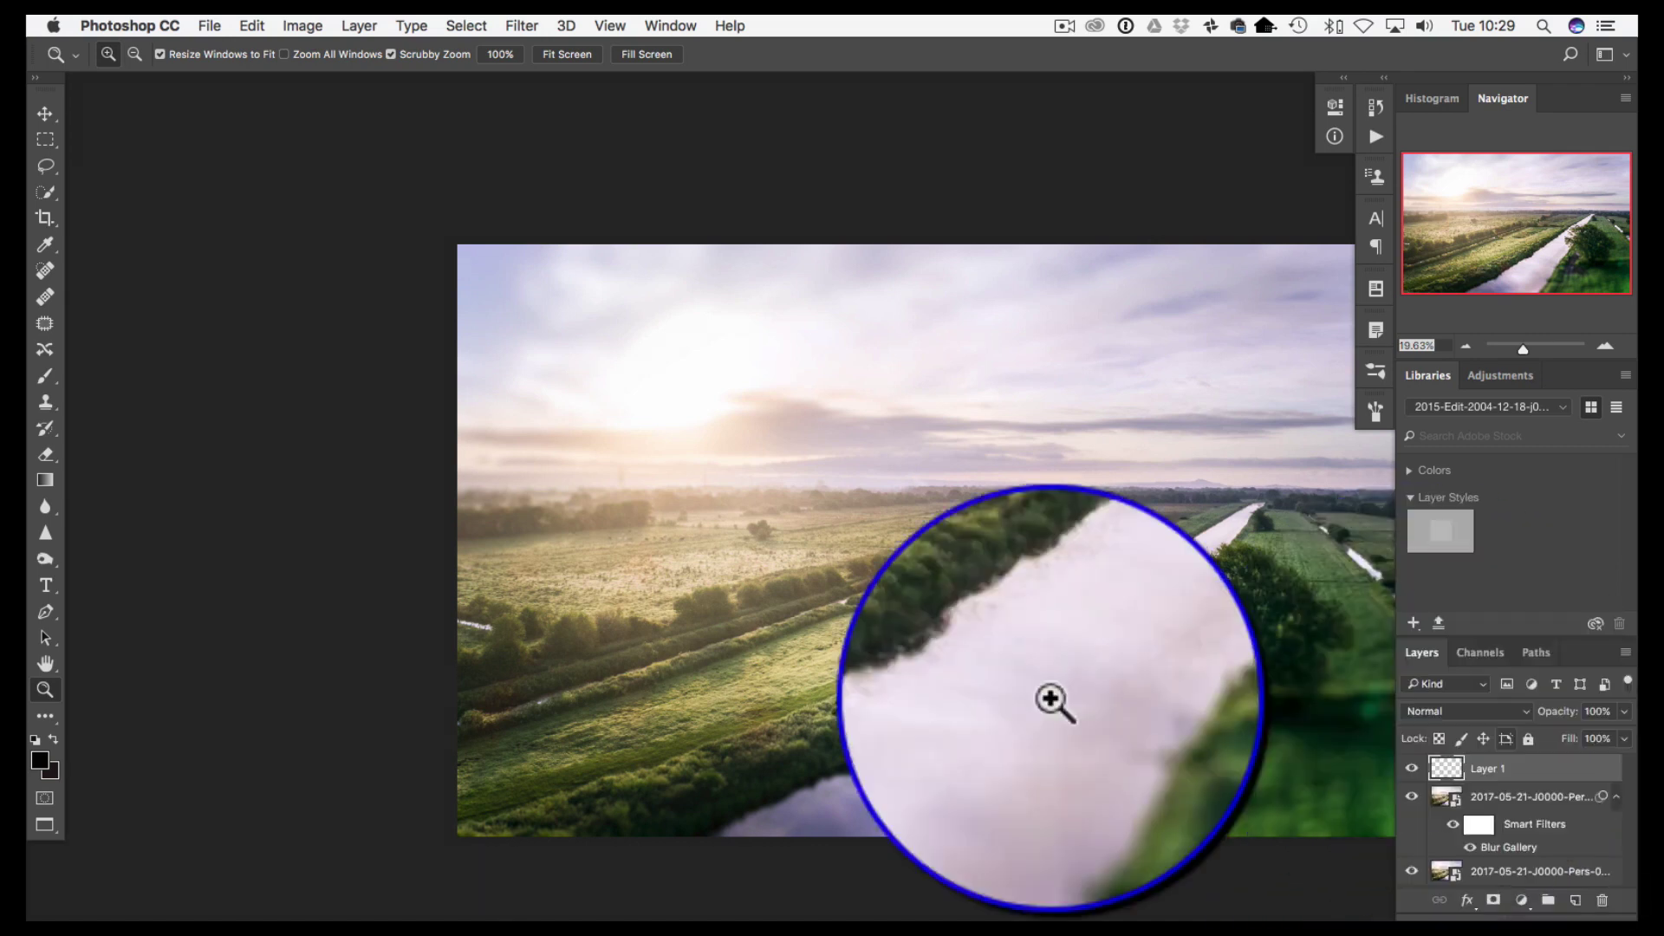
click(45, 479)
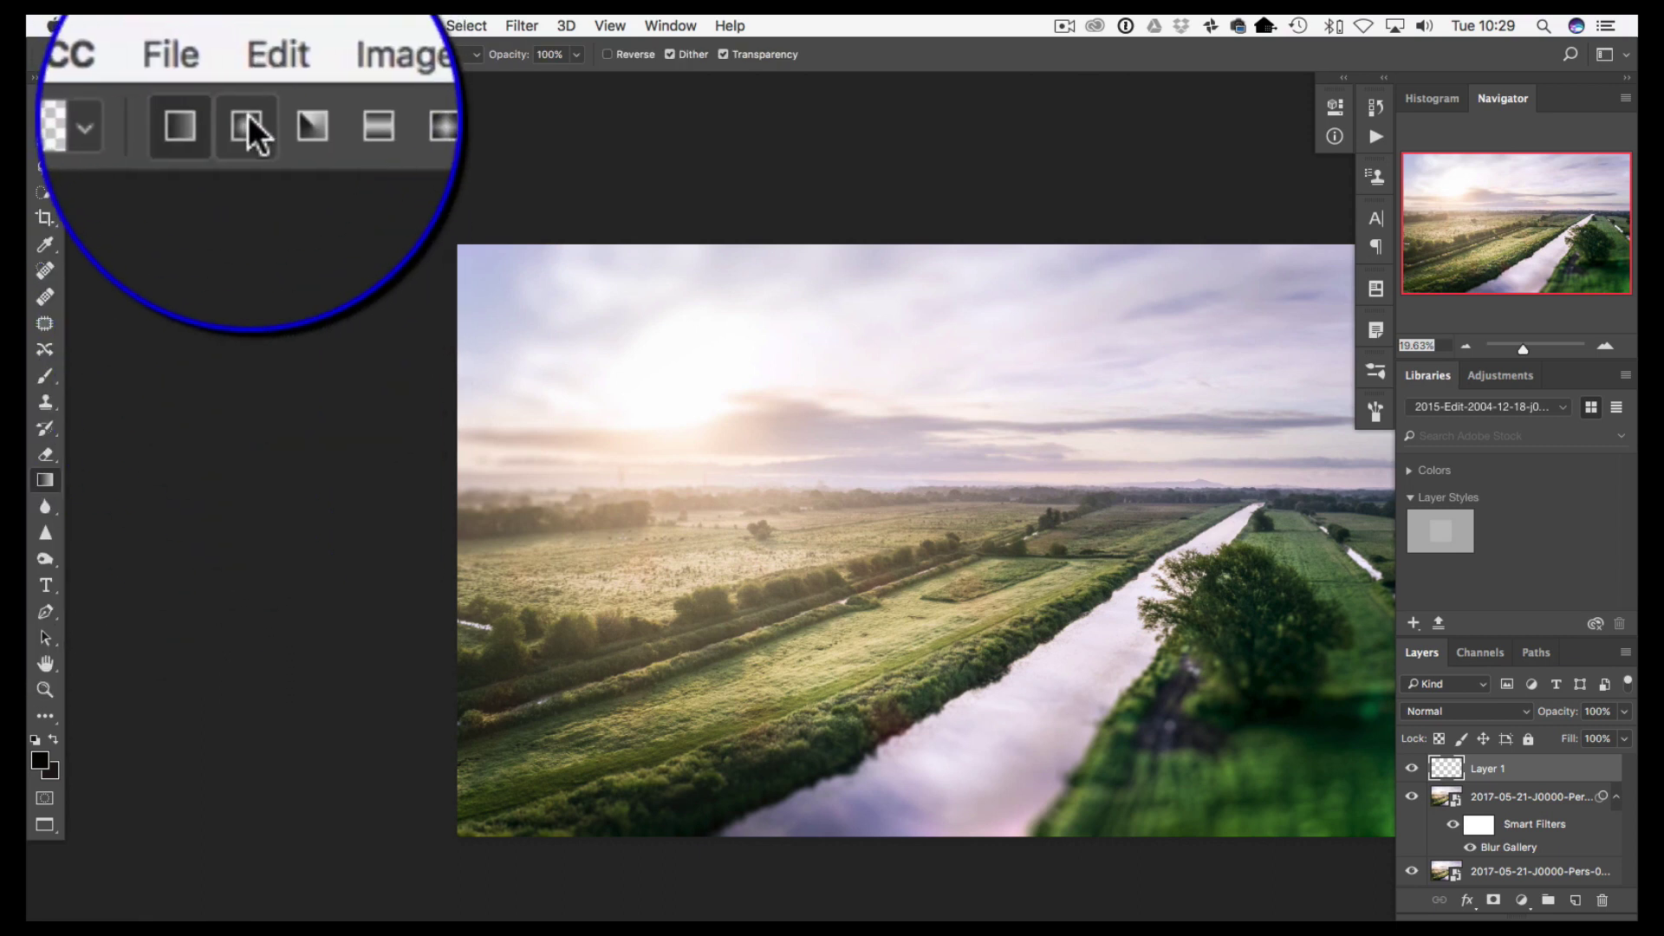
click(239, 54)
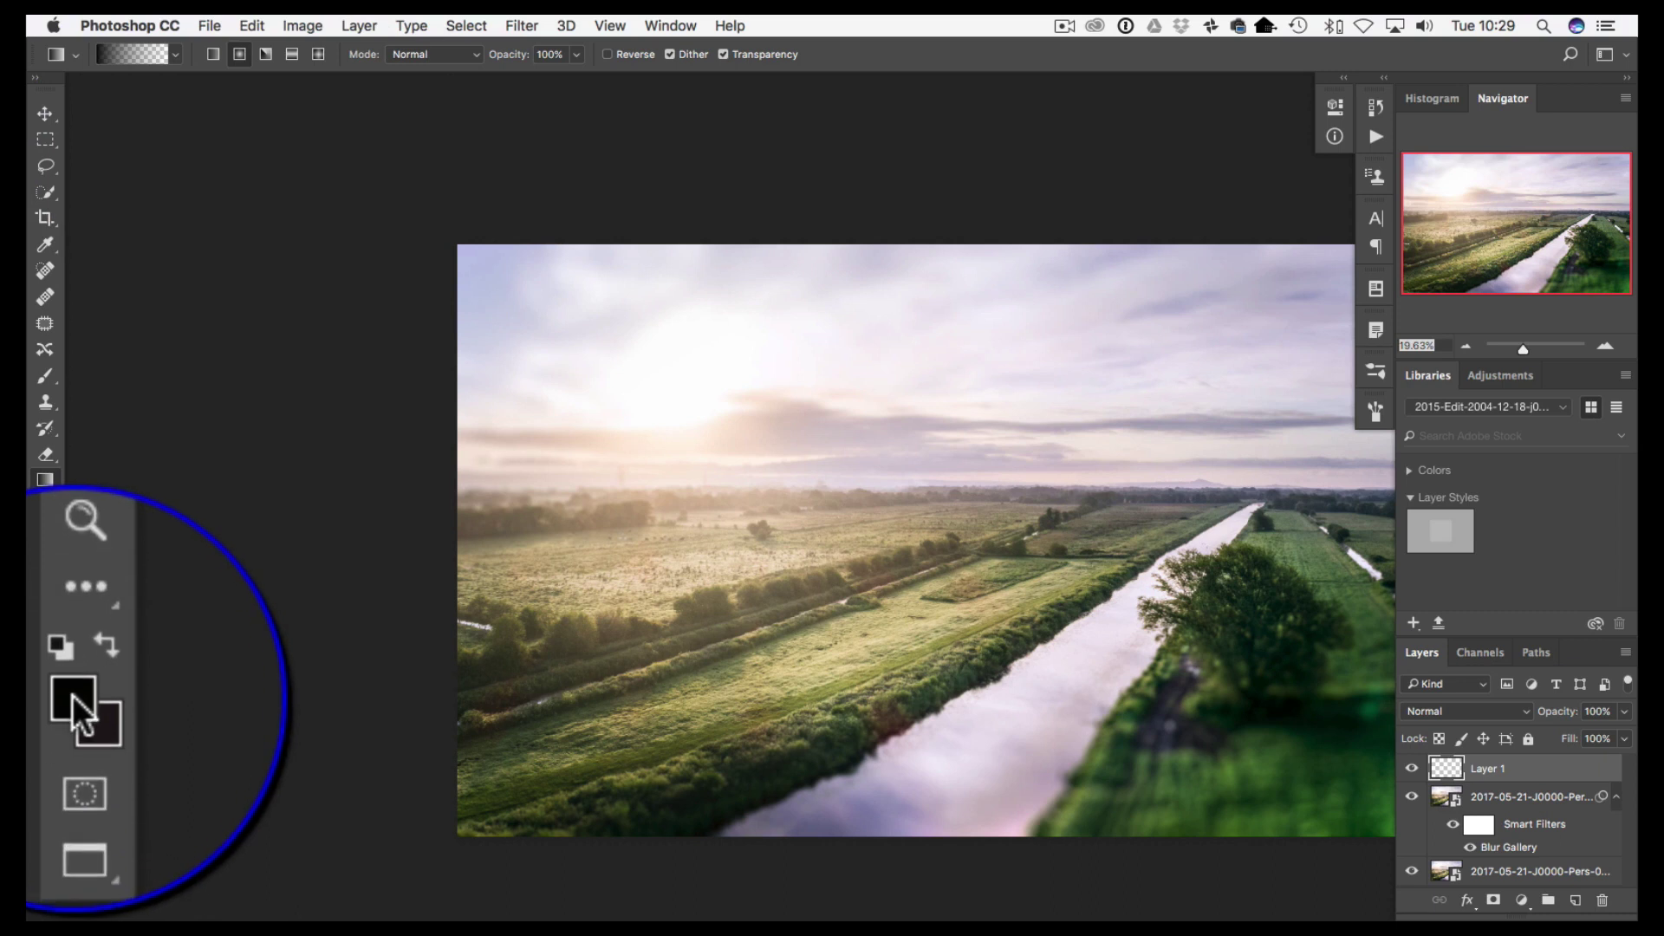
Set the foreground colour to warm cream #fbebc6 and draw a radial gradient from the sun to well beyond the photo's upper-left corner.
click(40, 760)
drag(693, 235, 1195, 108)
click(663, 458)
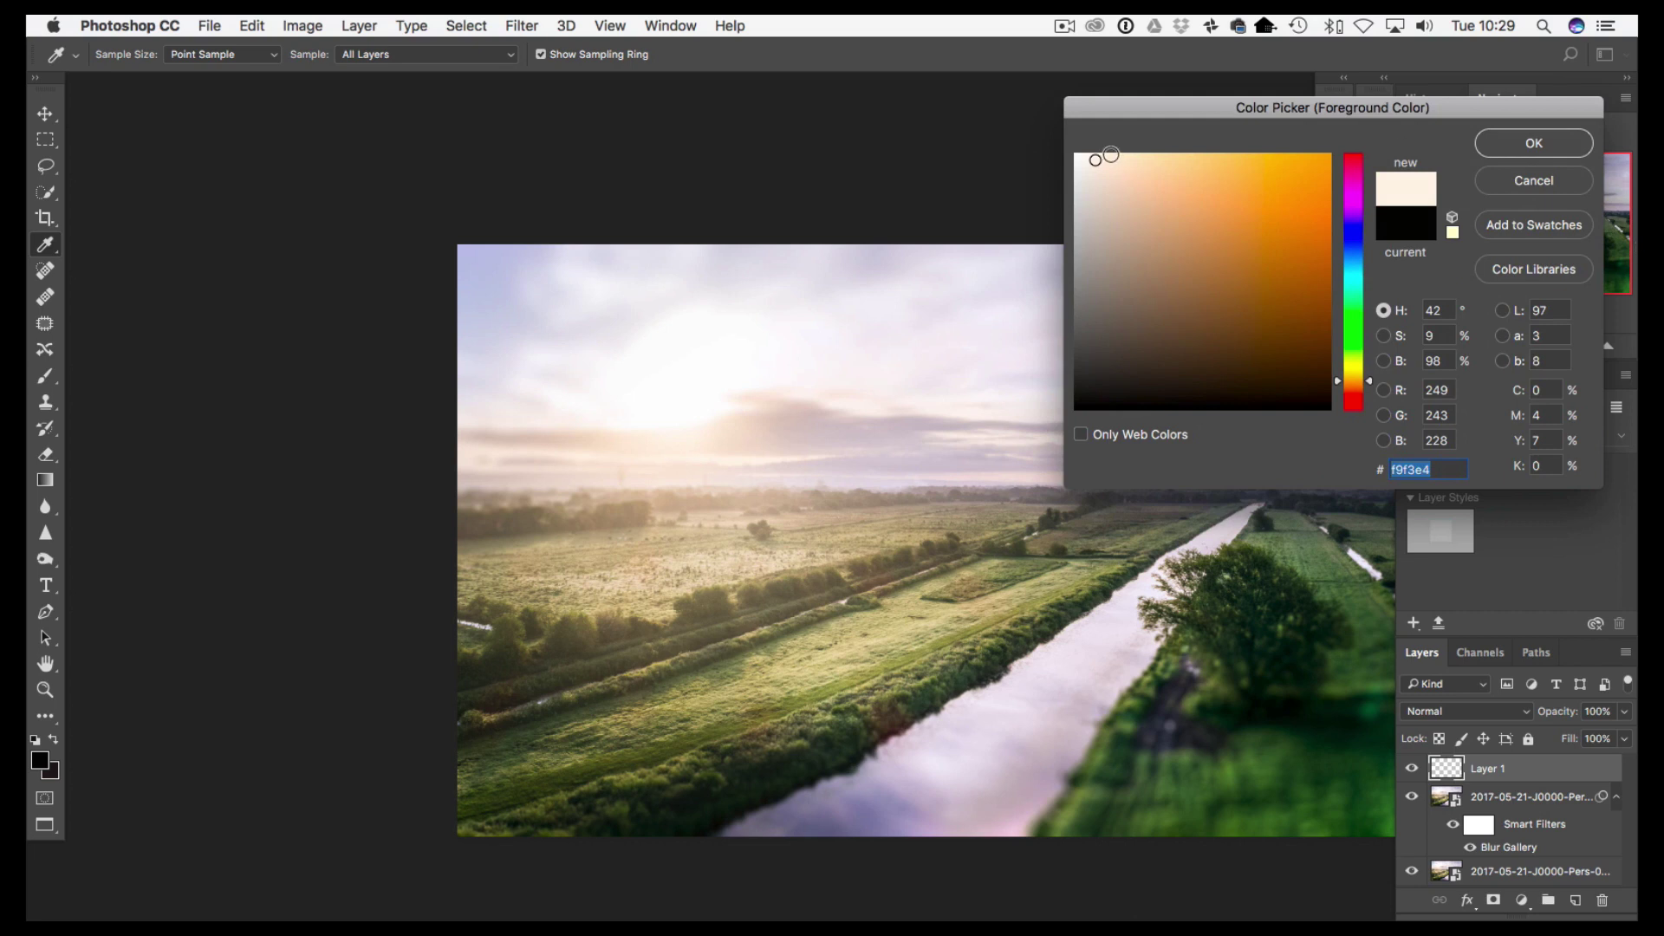
drag(1111, 159, 1129, 157)
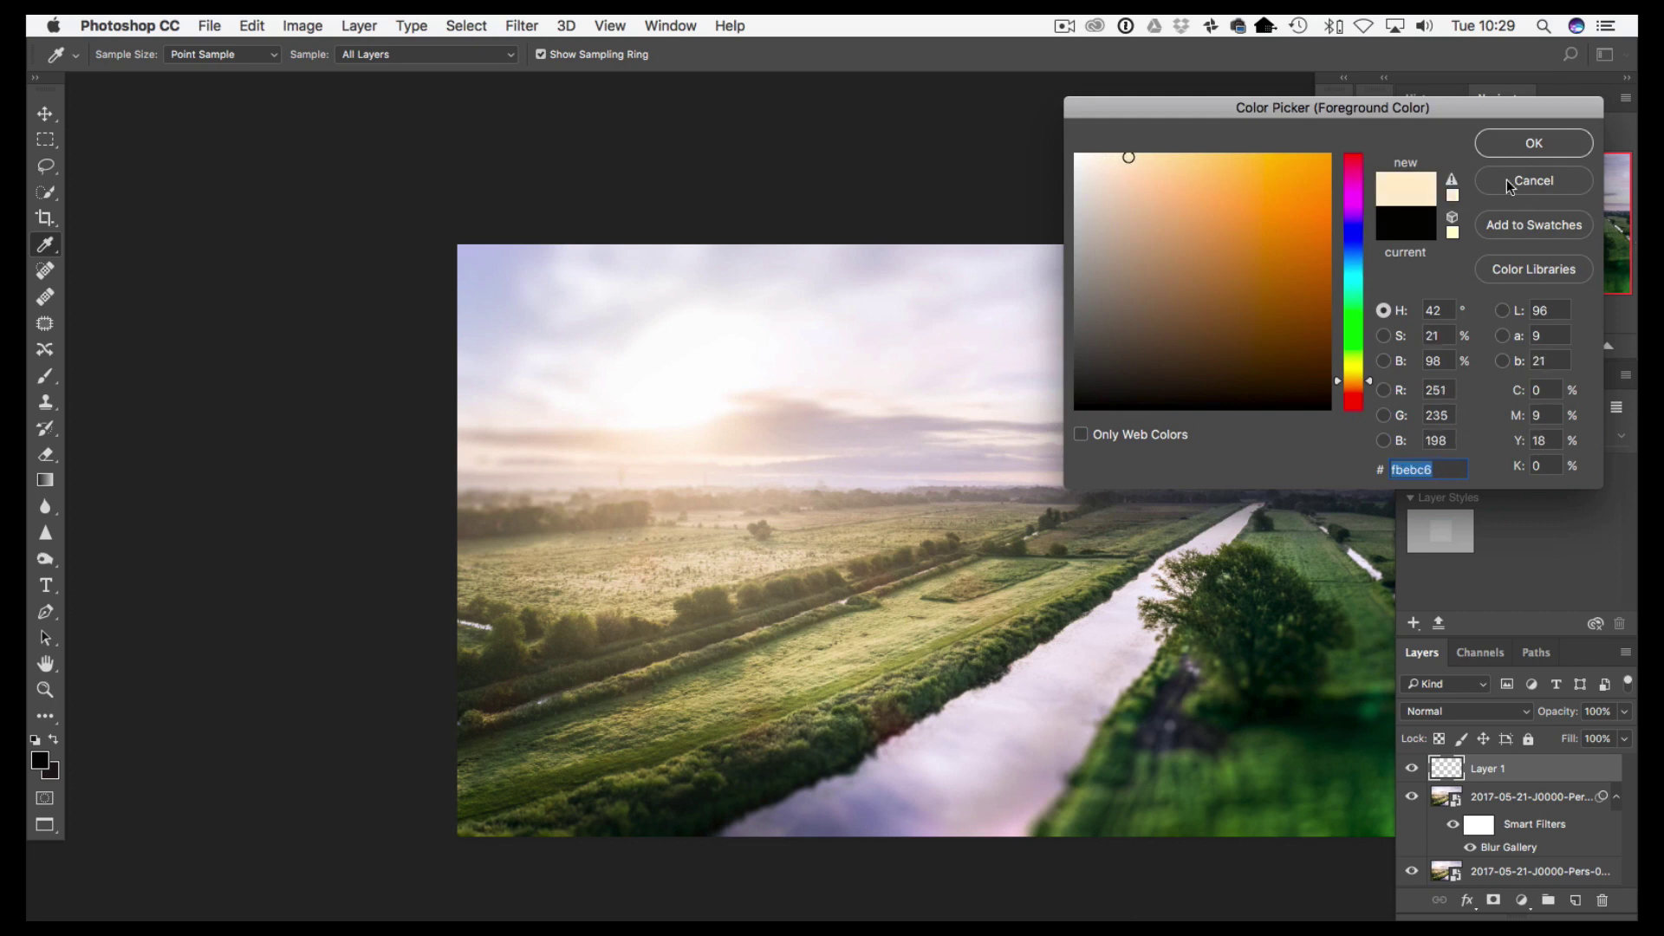
click(1534, 143)
key(g)
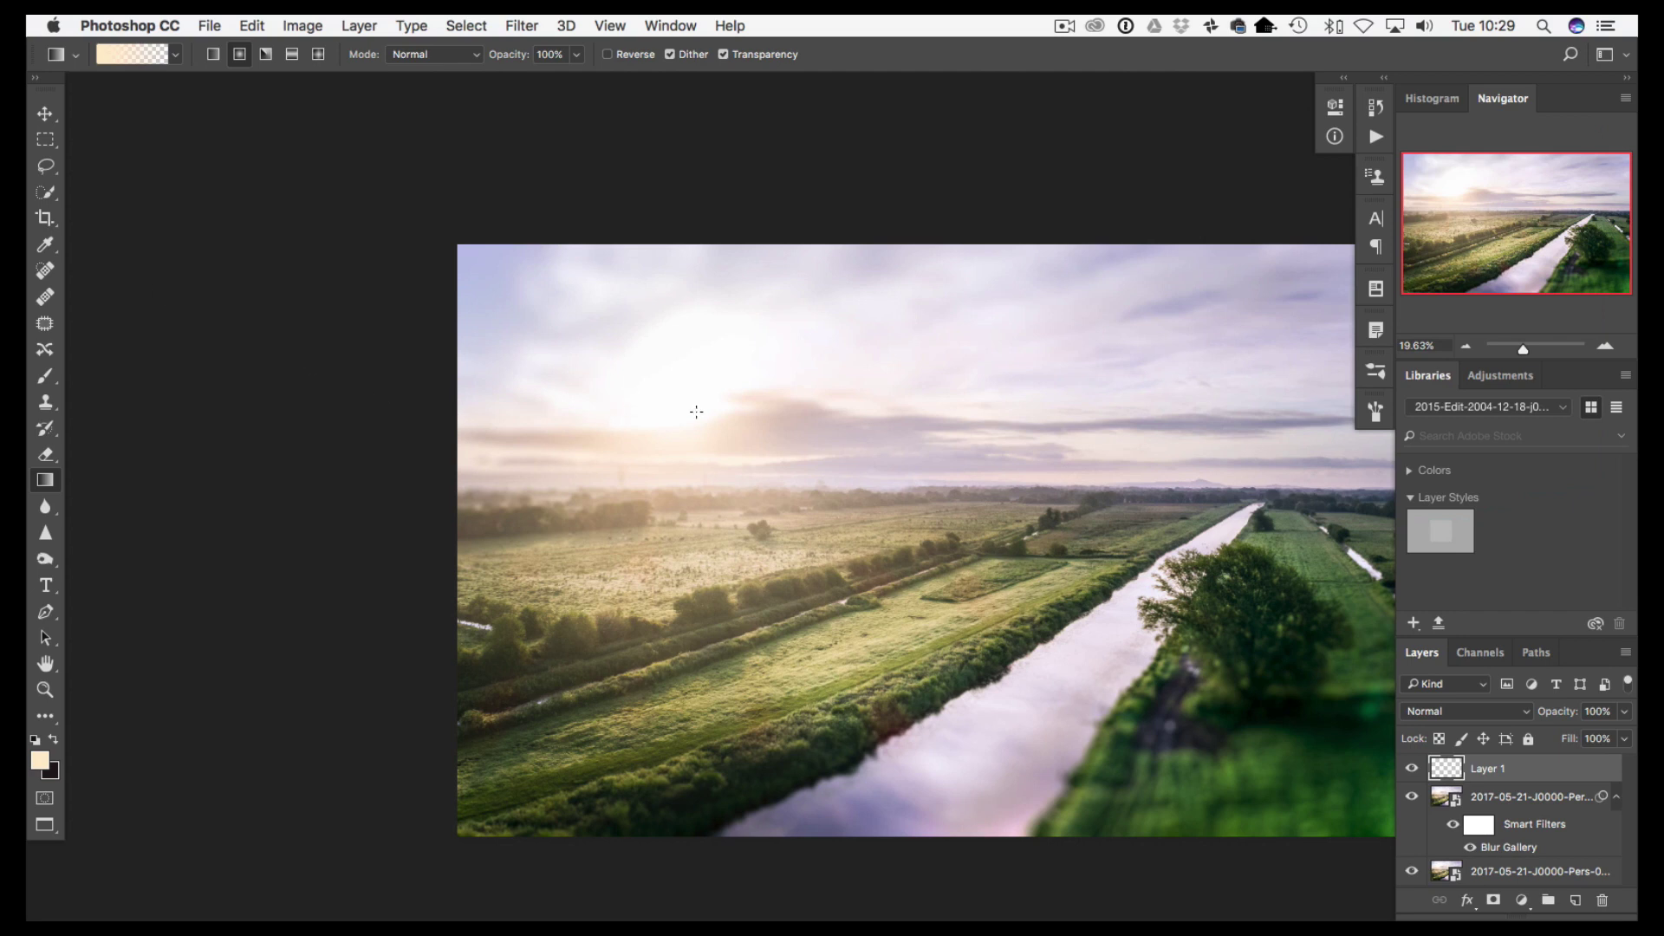
drag(696, 412, 296, 145)
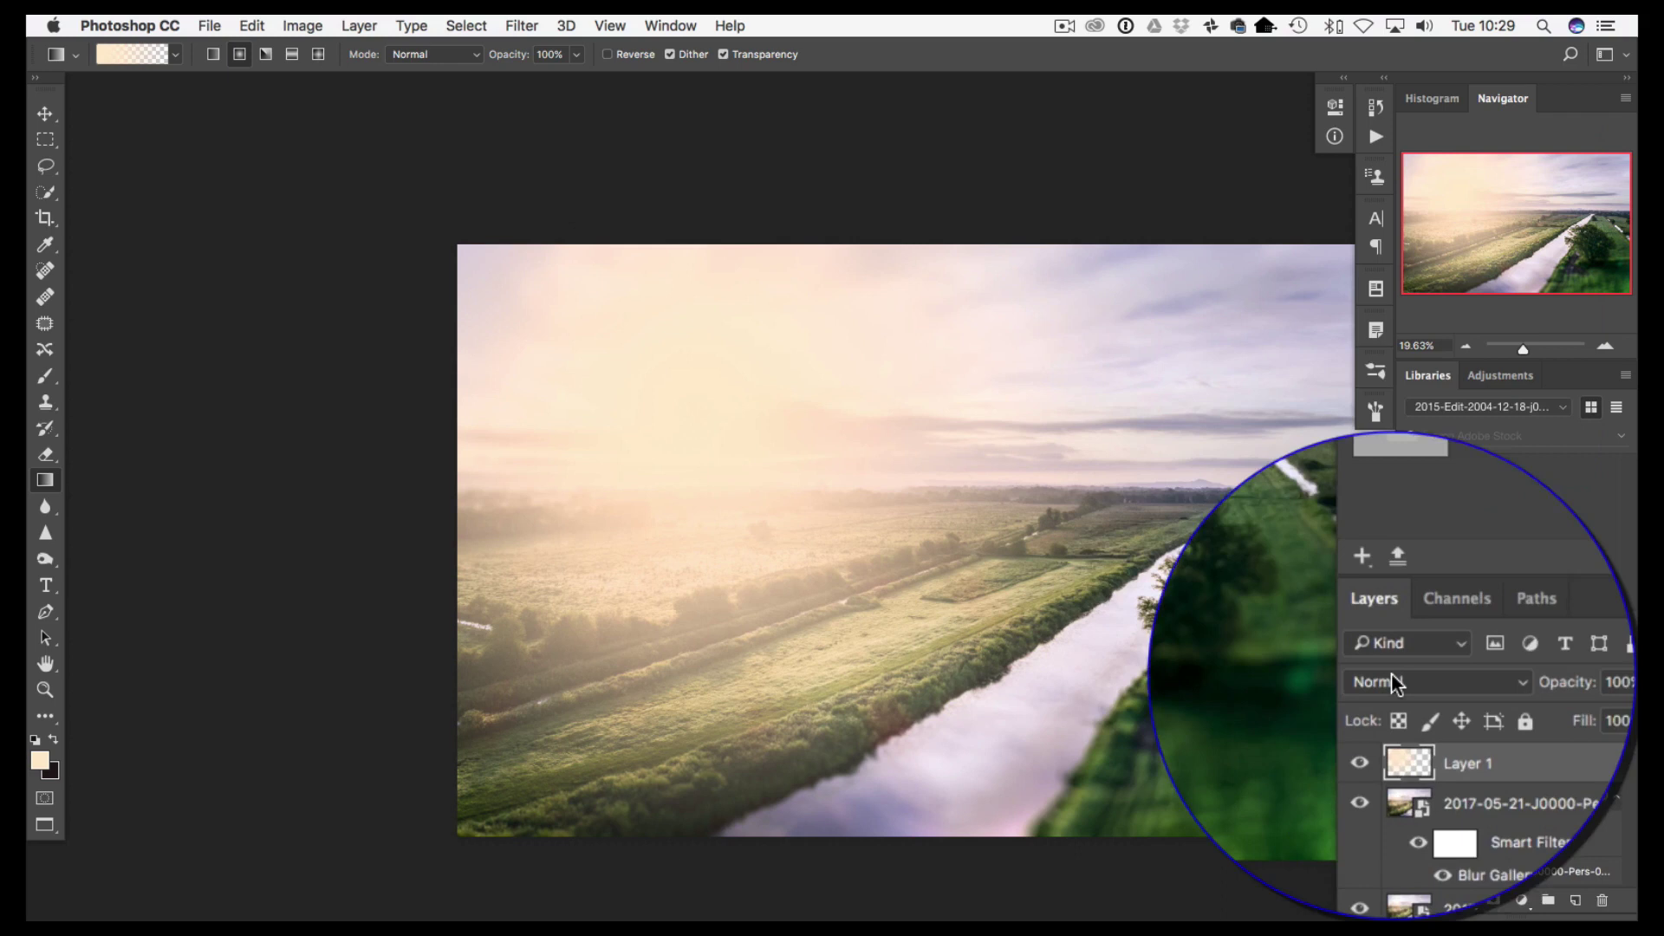
Set the gradient layer's blend mode to Screen and its opacity to 42%.
click(1354, 636)
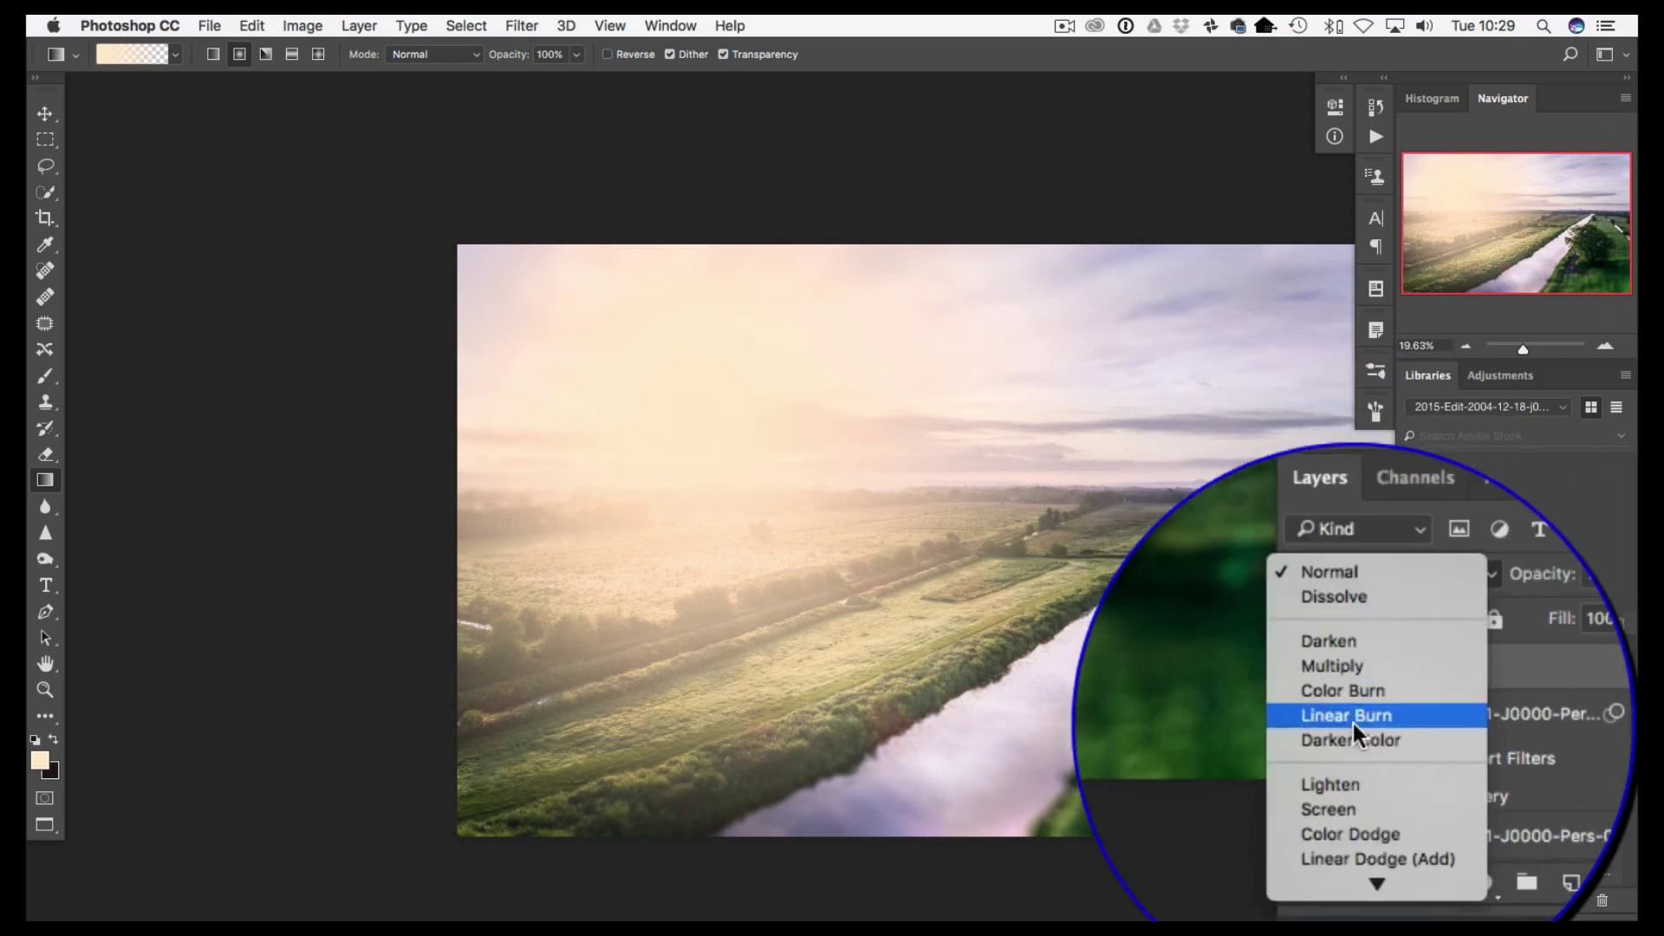
click(1340, 626)
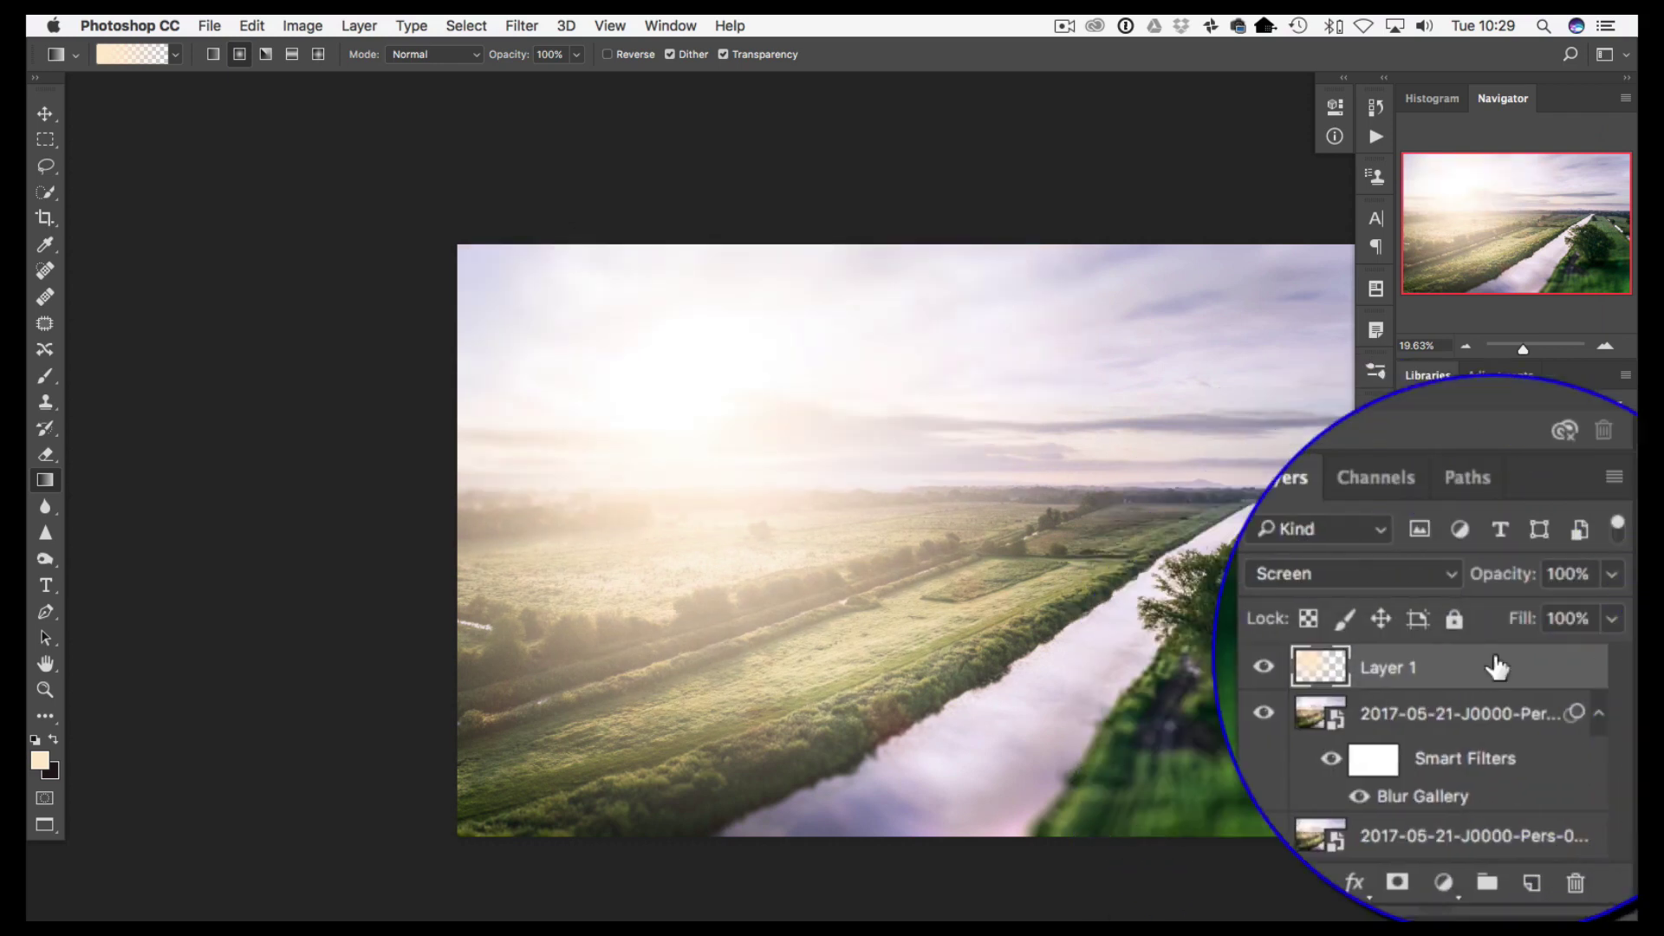
click(1608, 637)
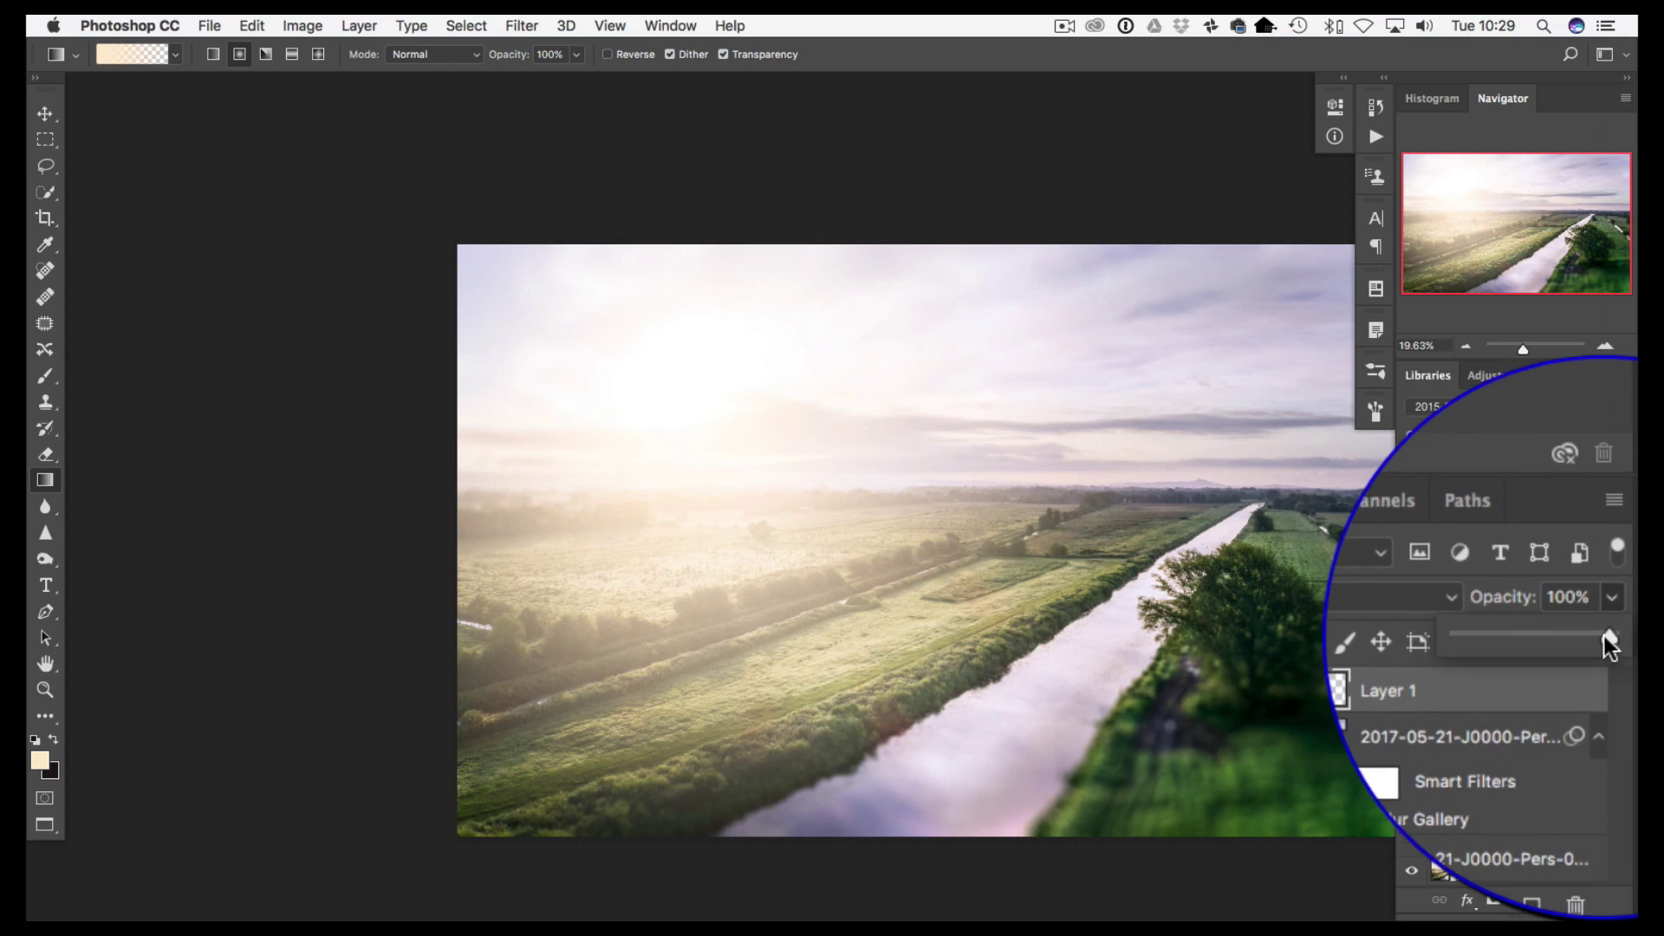
drag(1602, 637, 1569, 741)
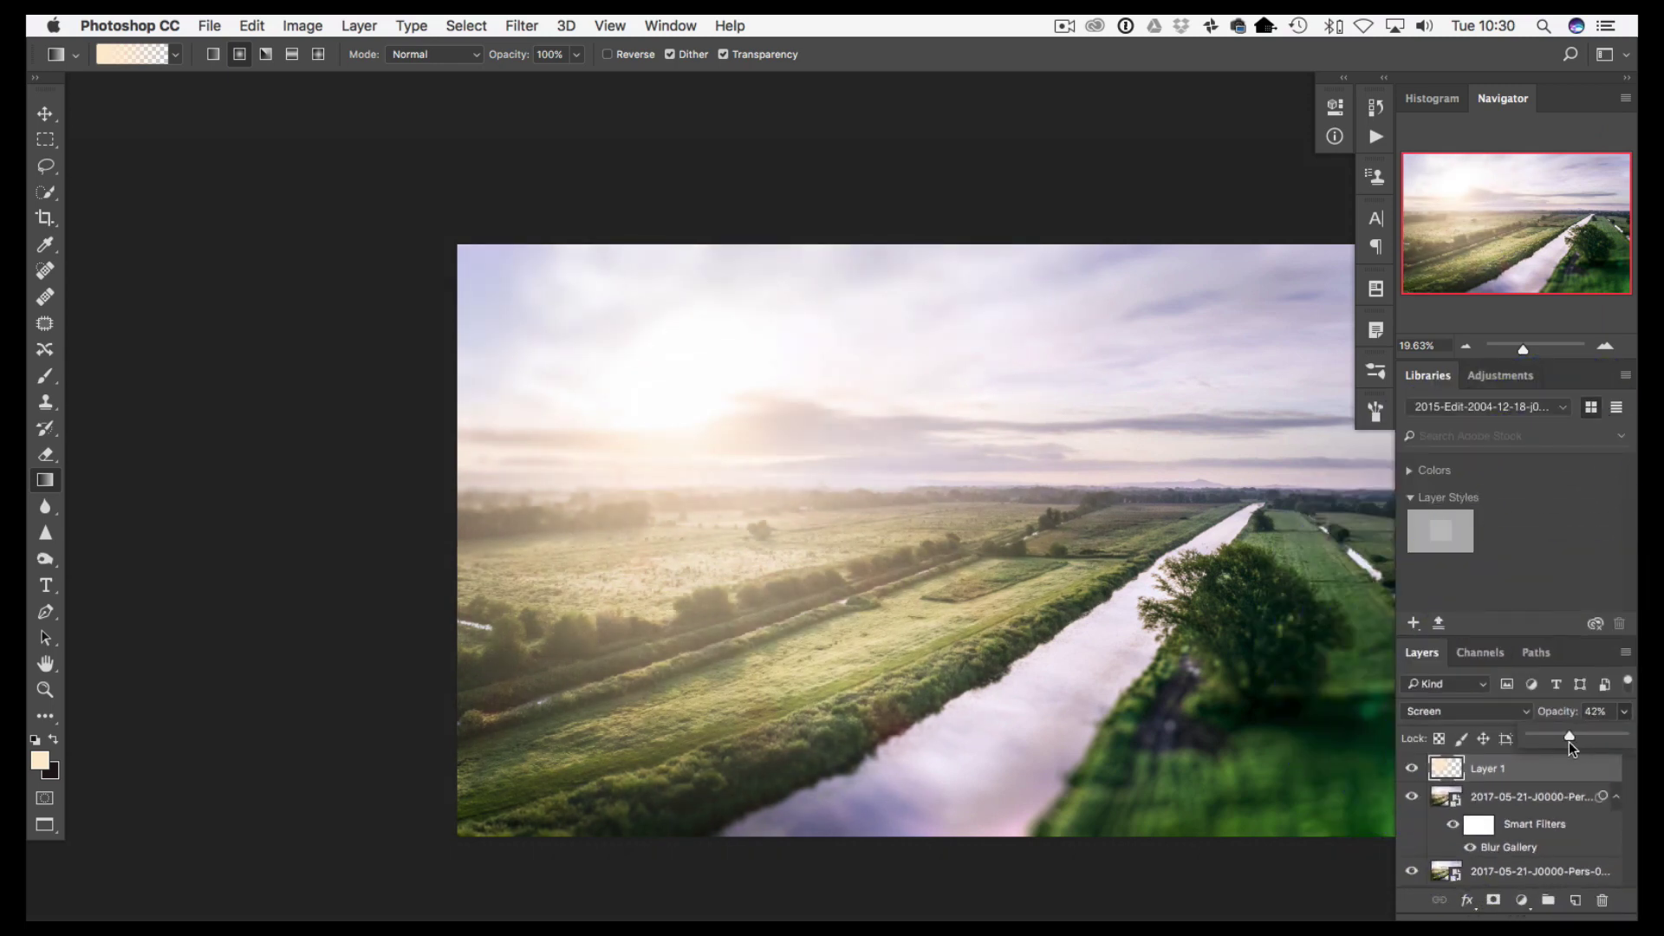